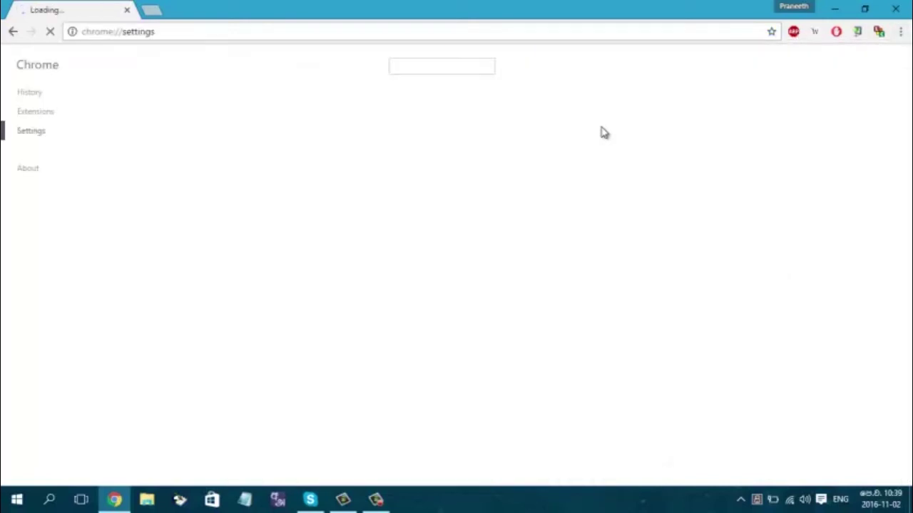
Open Chrome's Extensions page and turn on Developer mode.
key("Return")
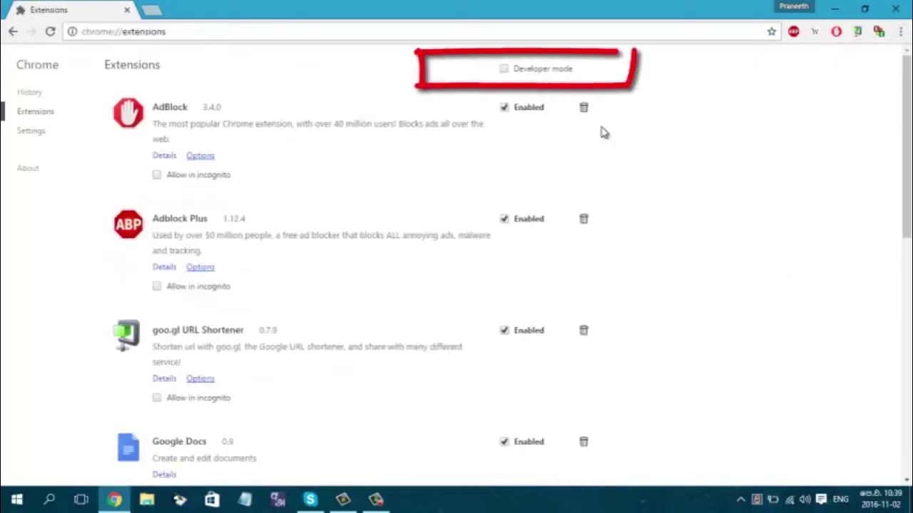
key("space")
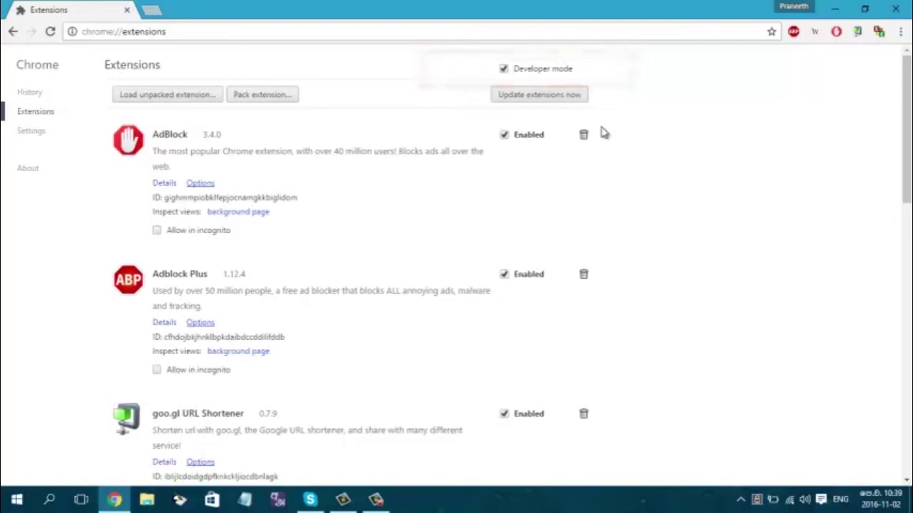
Copy the ID of the Wikiwand: Wikipedia Modernized extension from the list of installed extensions.
scroll(602, 133, "down", 3)
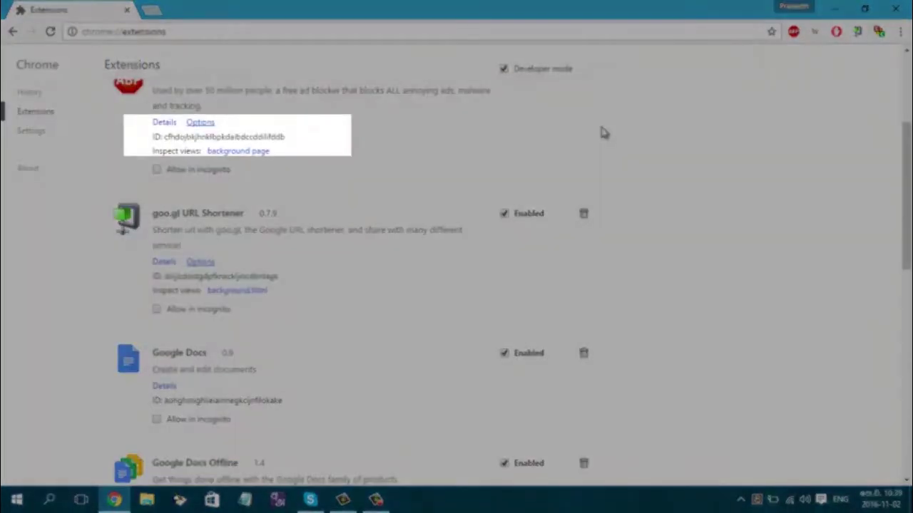
scroll(603, 133, "down", 5)
scroll(603, 132, "up", 5)
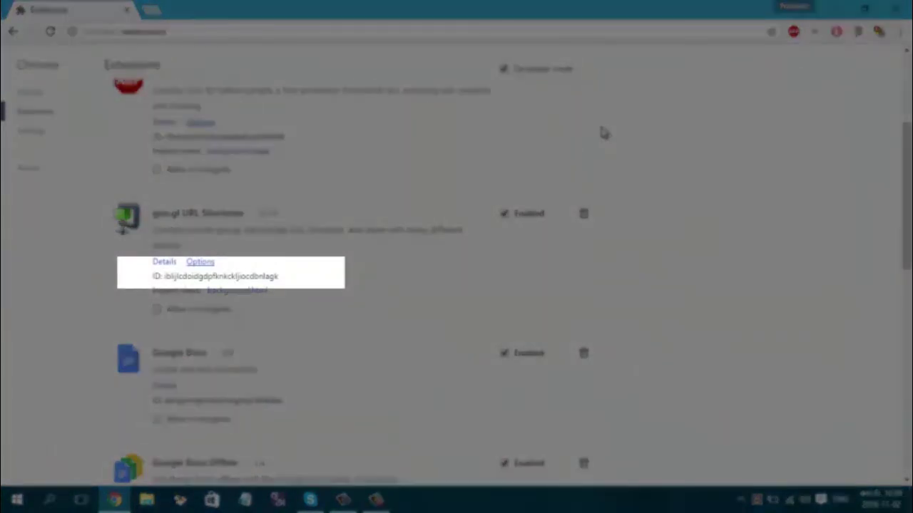
scroll(602, 133, "down", 4)
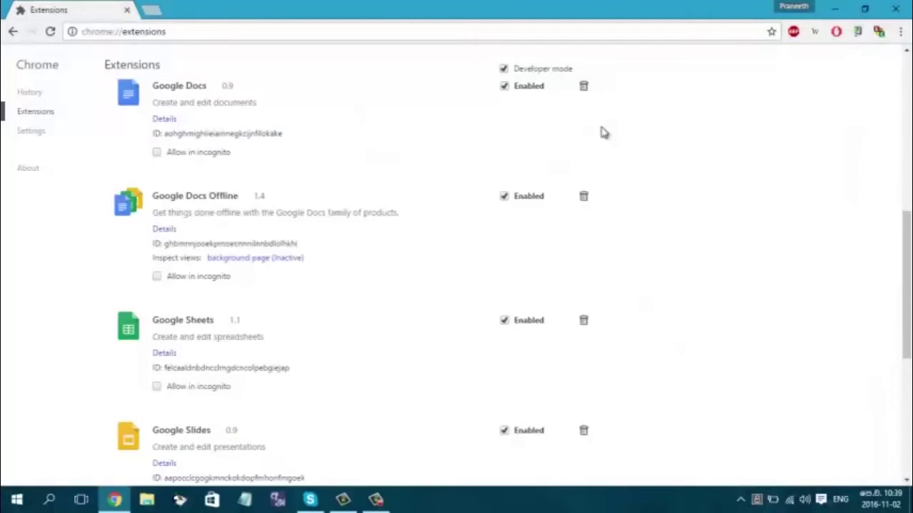
scroll(602, 132, "down", 4)
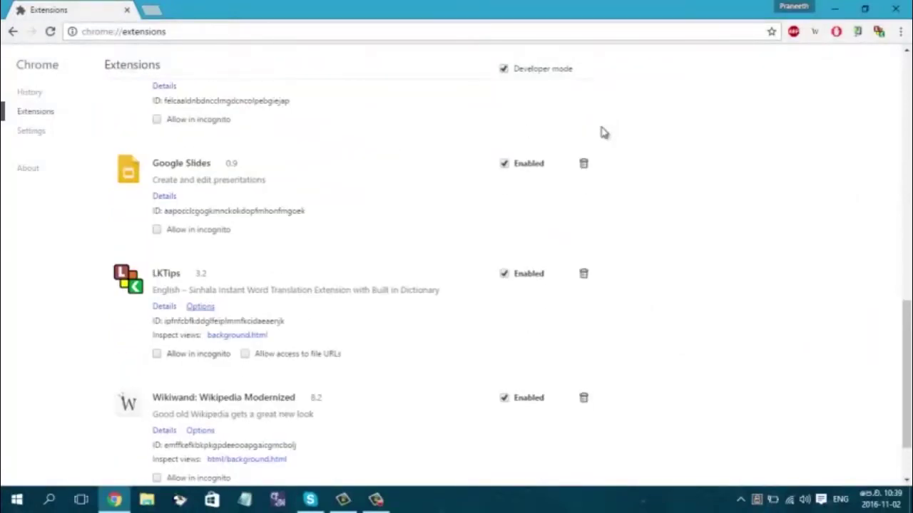
scroll(603, 133, "down", 2)
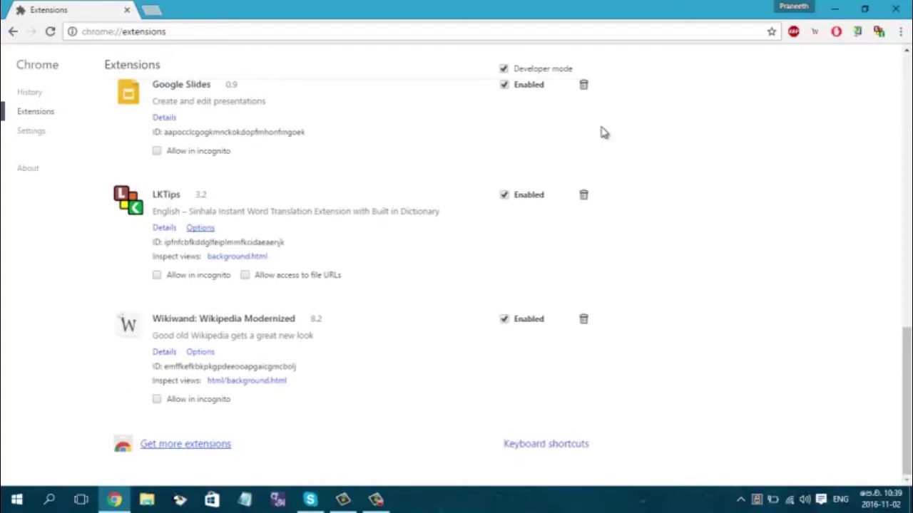
left_click_drag(296, 367, 164, 367)
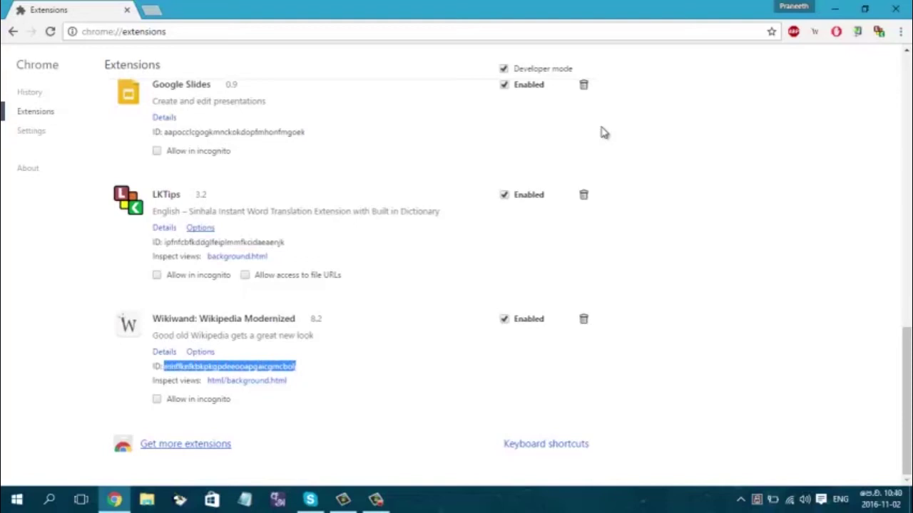
right_click(184, 365)
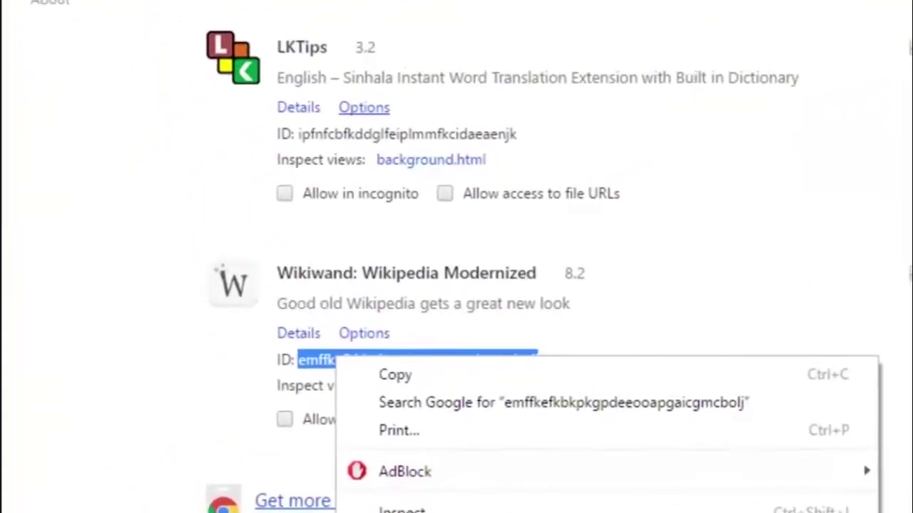
left_click(217, 375)
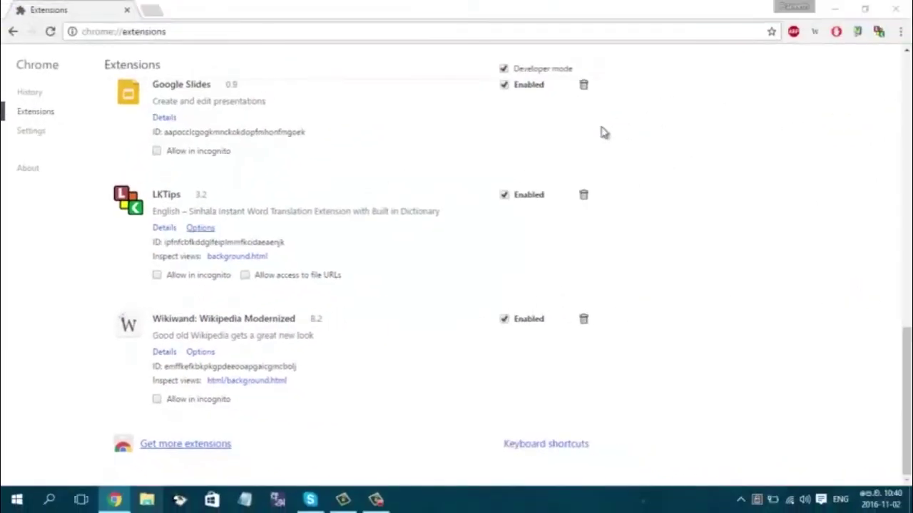
Switch to File Explorer and turn off the display of hidden items.
key("super+e")
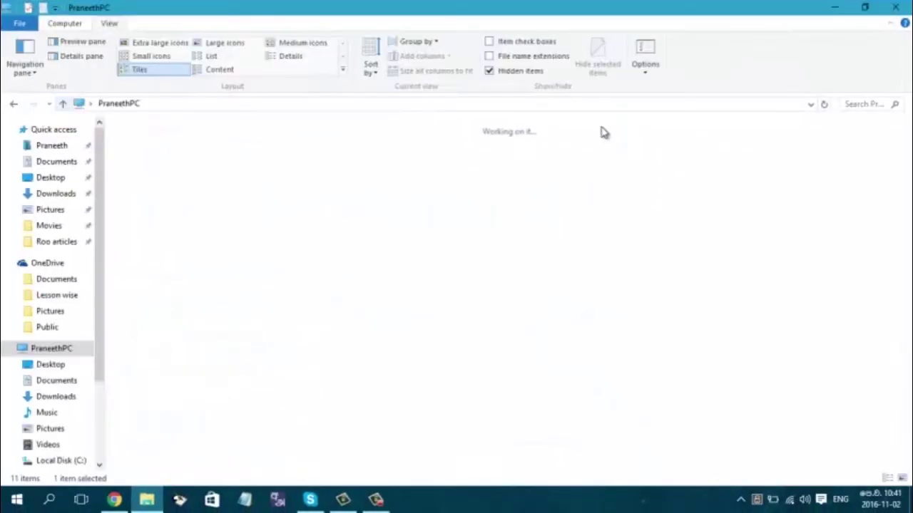
key("super+h")
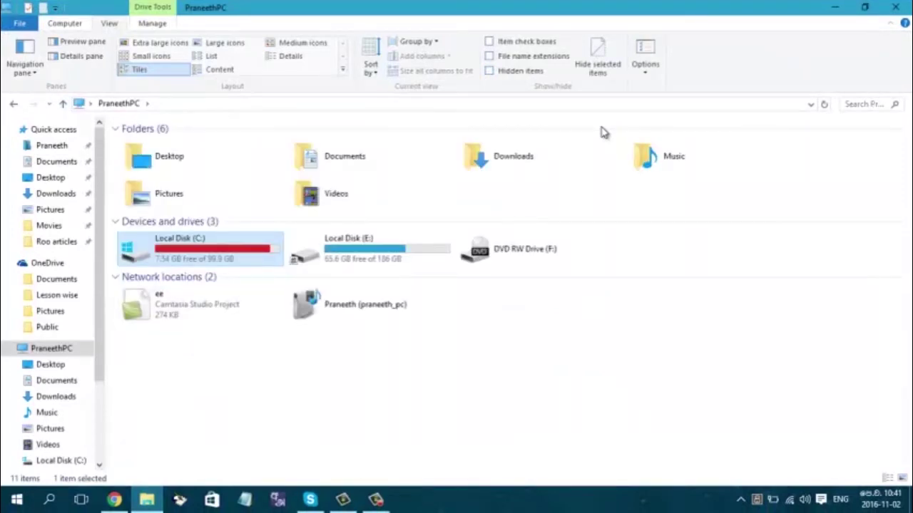
Open the Users folder on Local Disk (C:).
key("Return")
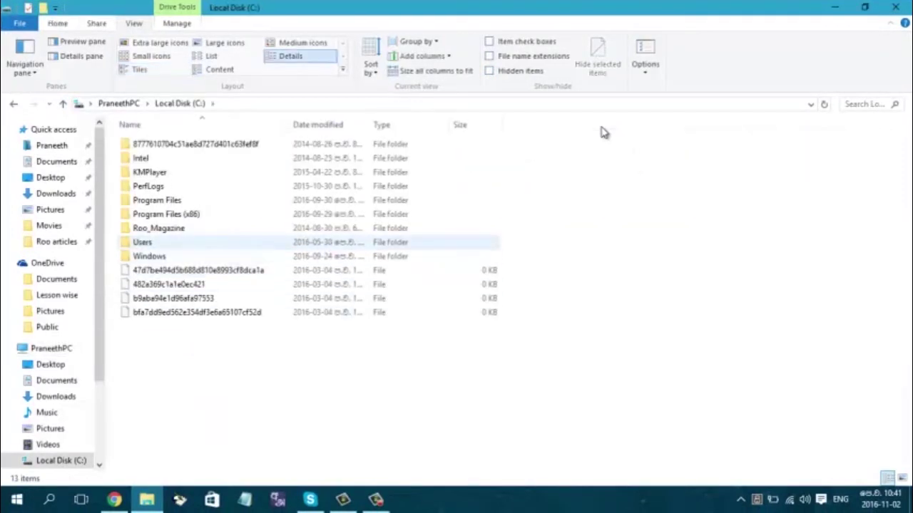
key("Return")
key("Up")
key("Up")
key("Up")
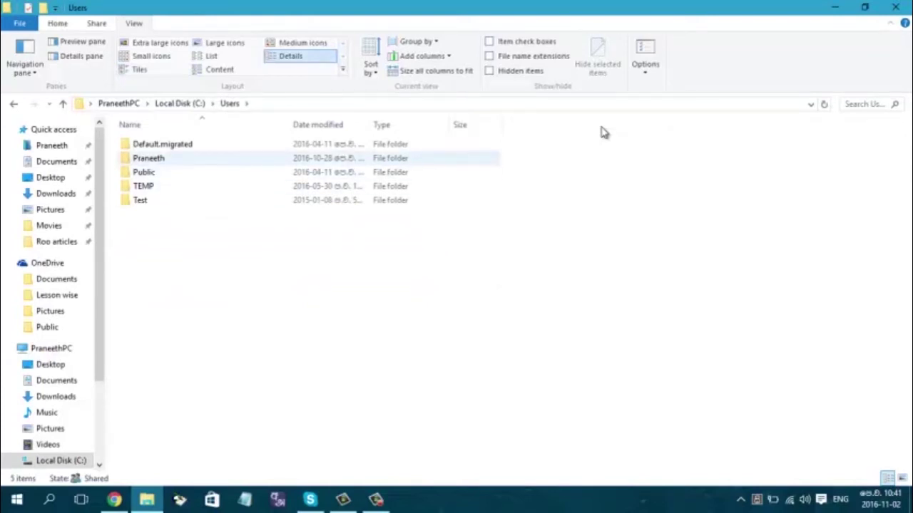
Check the signed-in Windows account name in Start, and return to the Users folder.
key("super")
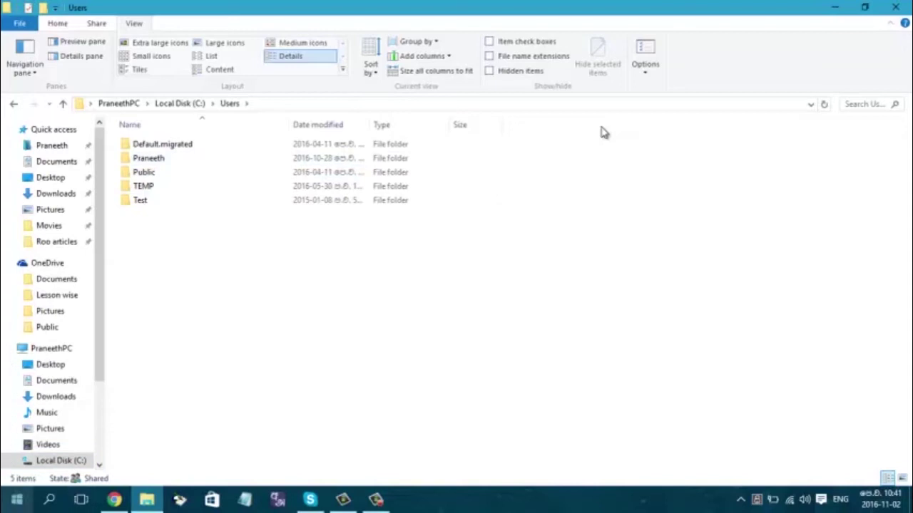
key("super")
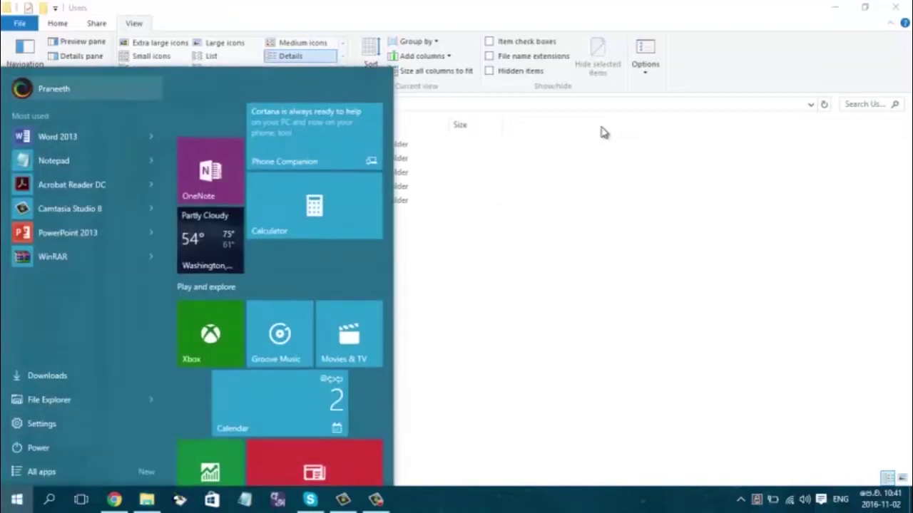
key("super")
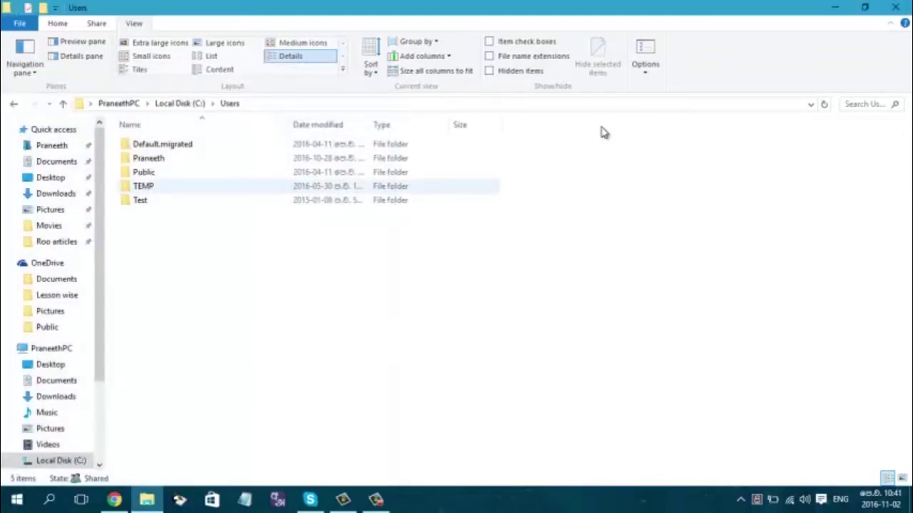
Open the signed-in account's profile folder inside Users.
double_click(183, 159)
key("Tab")
key("End")
key("t")
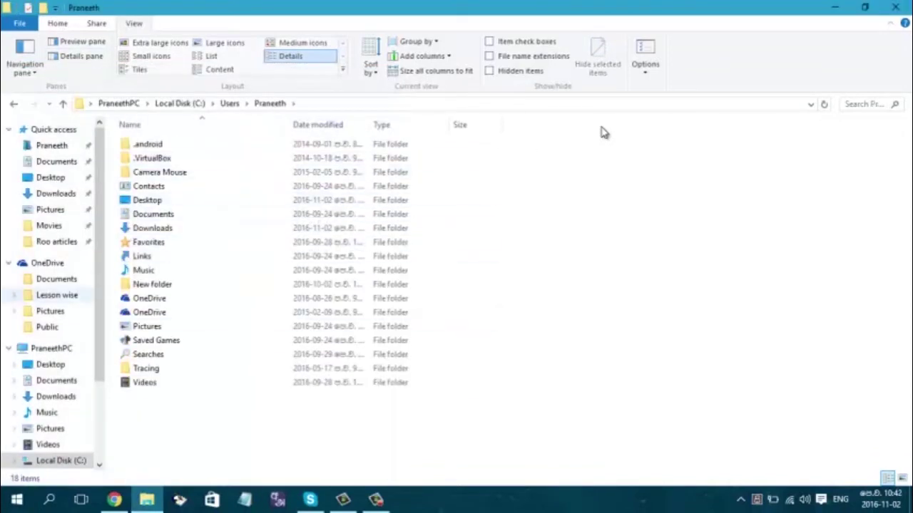
key("p")
key("c")
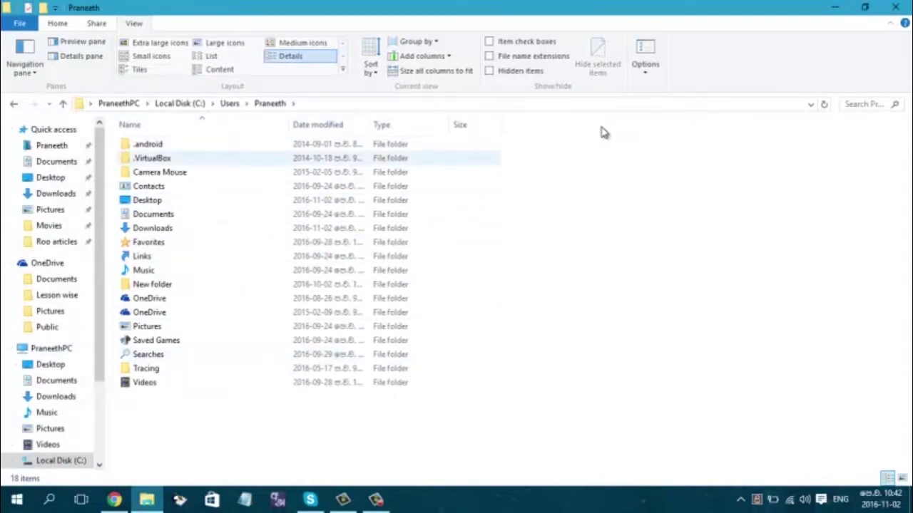
Turn on the display of hidden items in the account's profile folder.
left_click(57, 23)
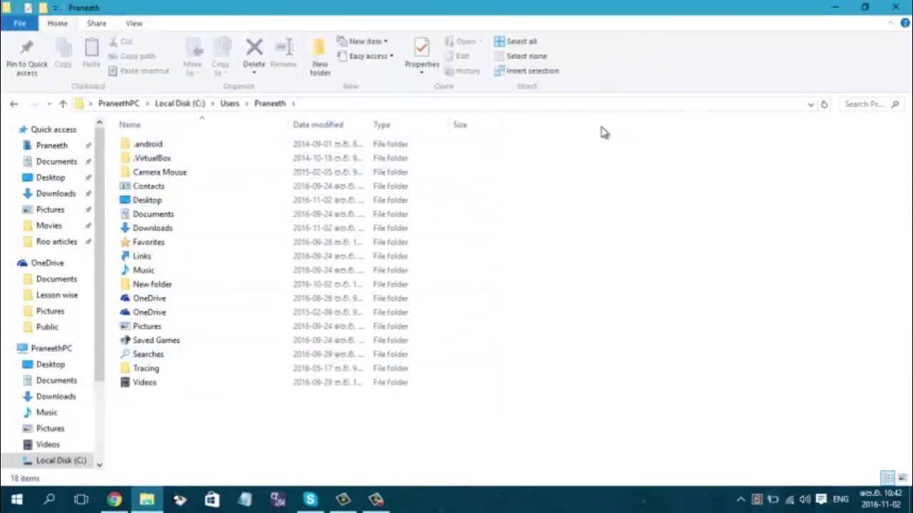
left_click(134, 23)
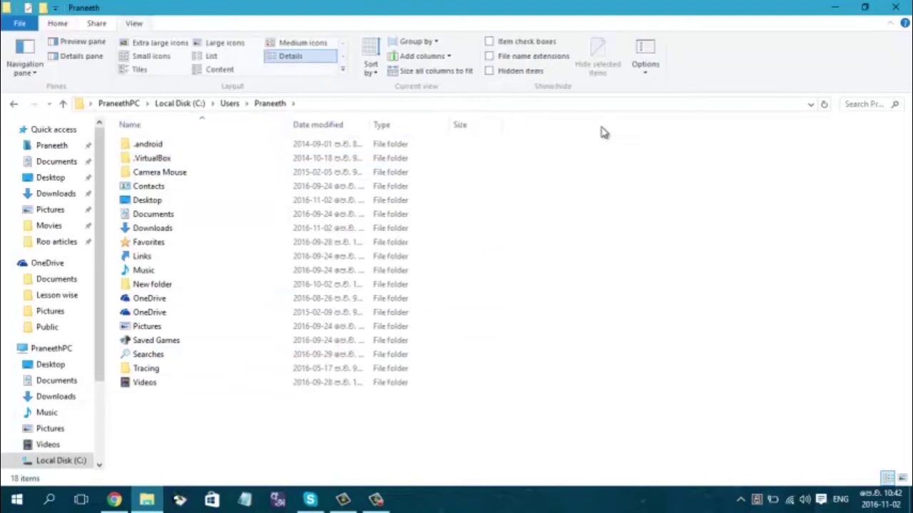
key("alt")
key("h")
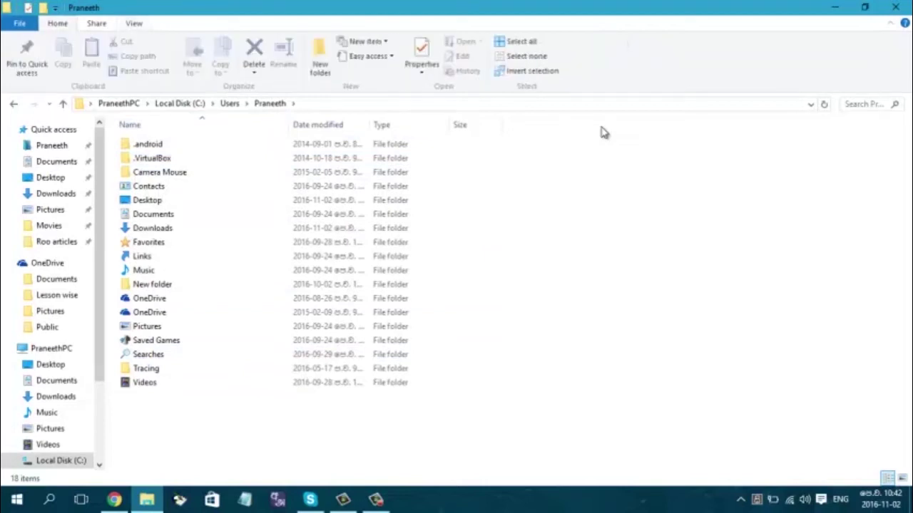
key("alt")
key("v")
key("Right")
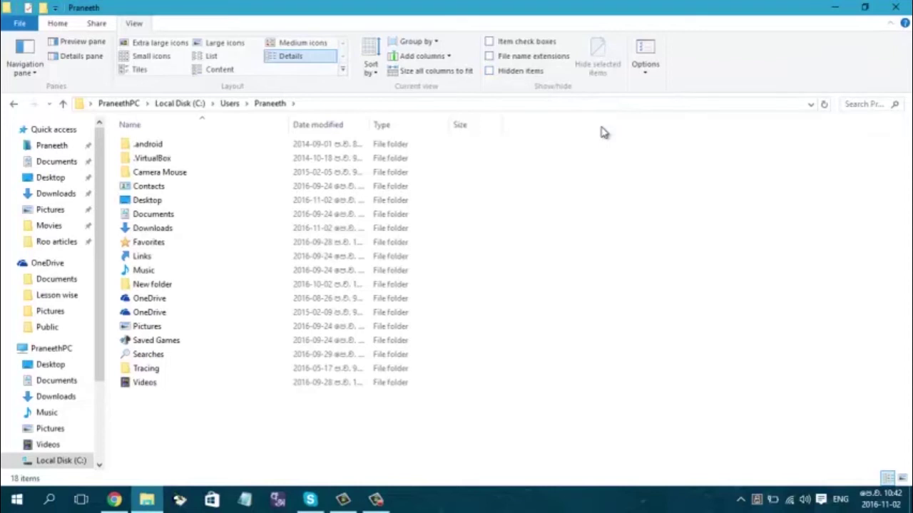
key("space")
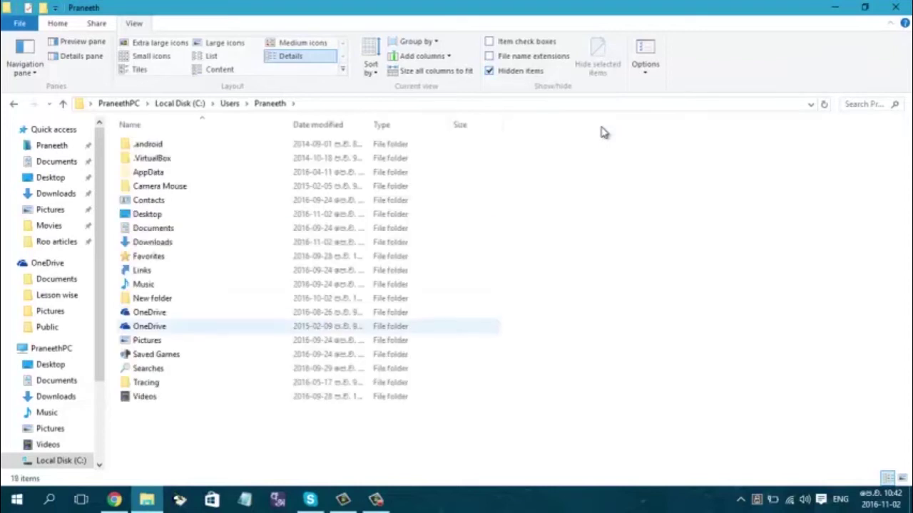
Open the Google folder under AppData > Local in the profile folder.
double_click(161, 173)
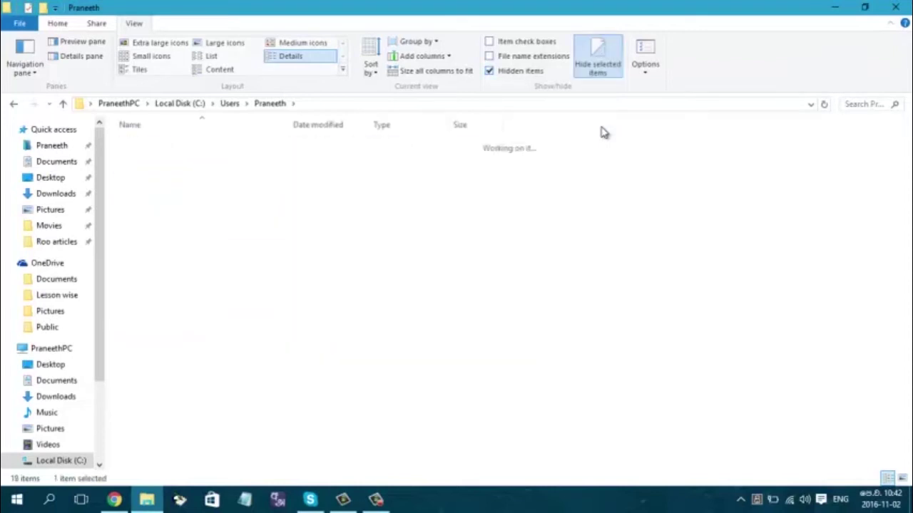
key("Right")
key("Right")
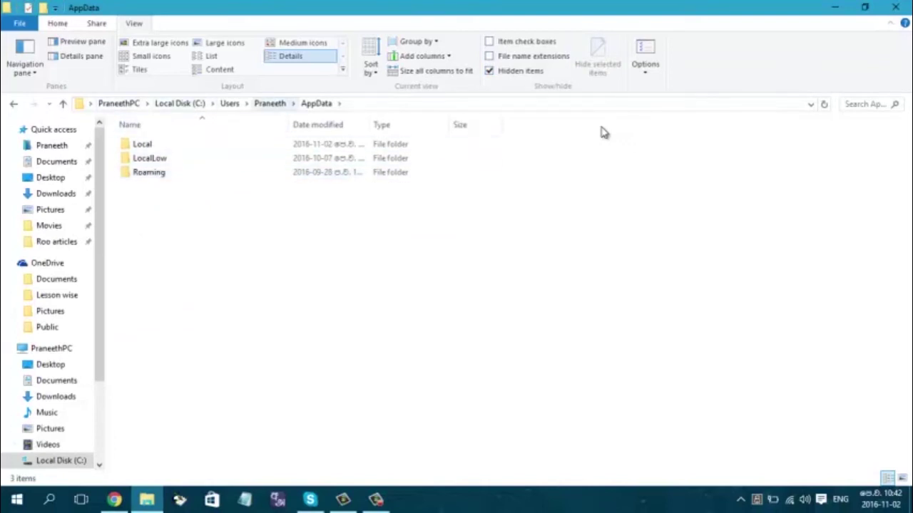
key("Return")
scroll(603, 133, "down", 1)
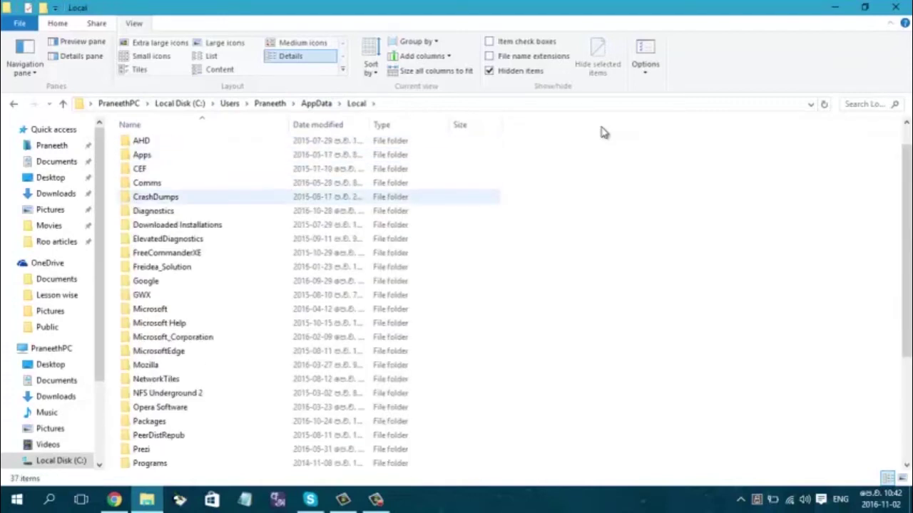
key("Return")
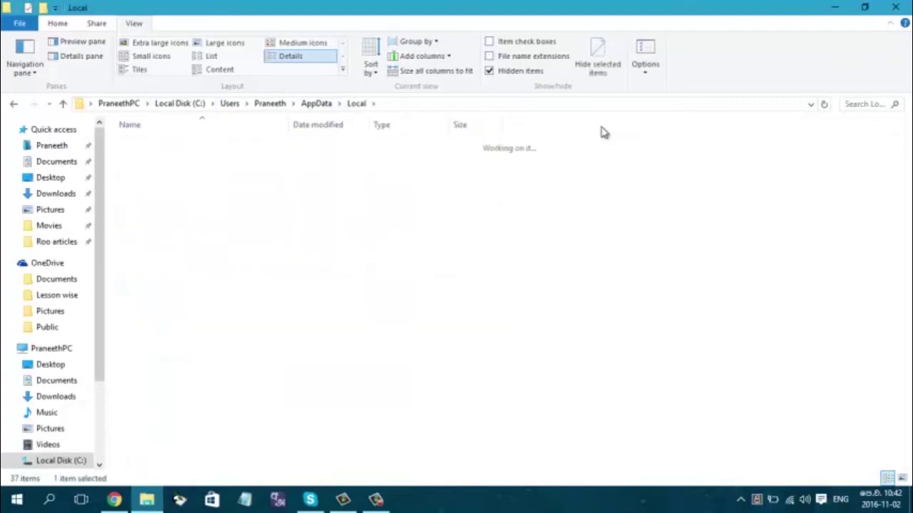
Open the User Data folder inside the Chrome folder.
key("Down")
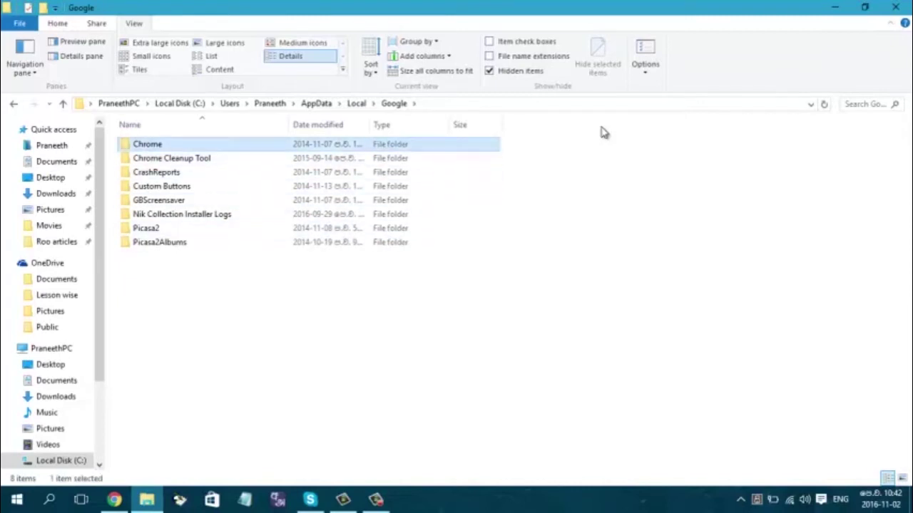
key("Return")
double_click(153, 144)
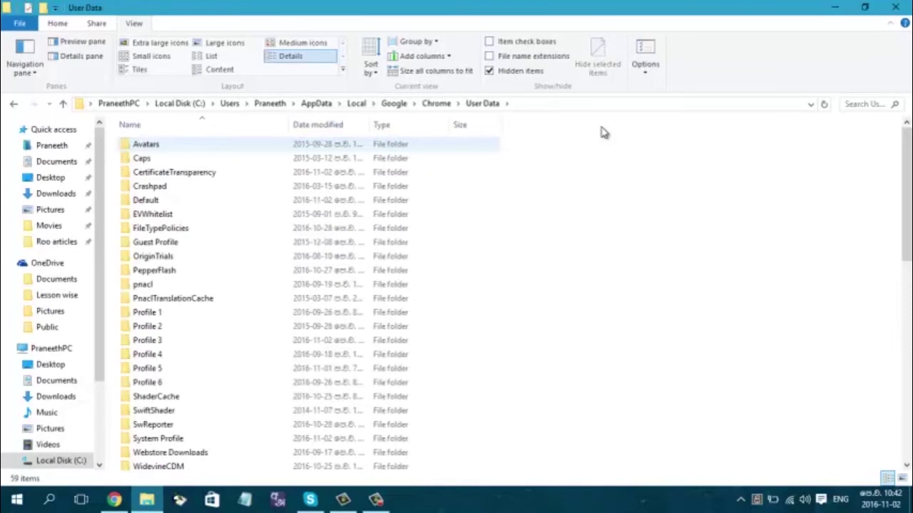
Look through the contents of User Data and open the Default profile folder.
scroll(166, 189, "down", 1)
scroll(601, 132, "down", 11)
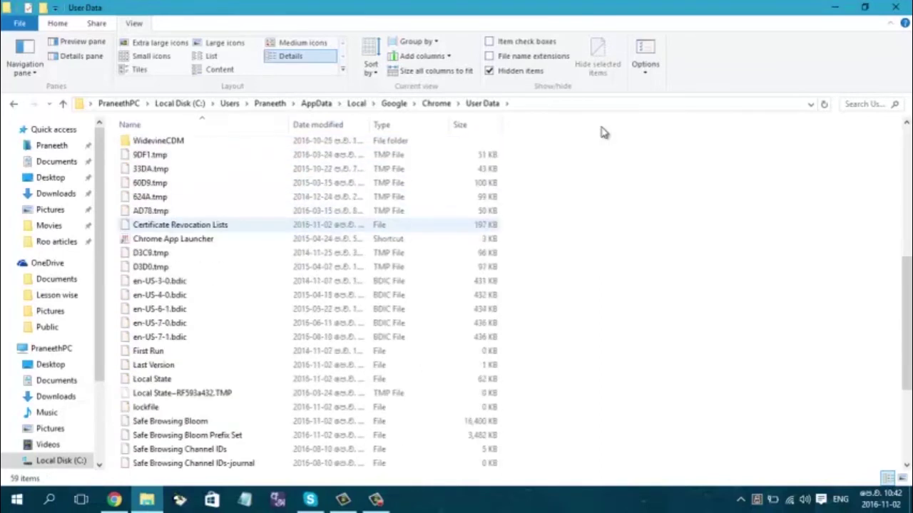
scroll(601, 133, "up", 4)
scroll(601, 133, "up", 3)
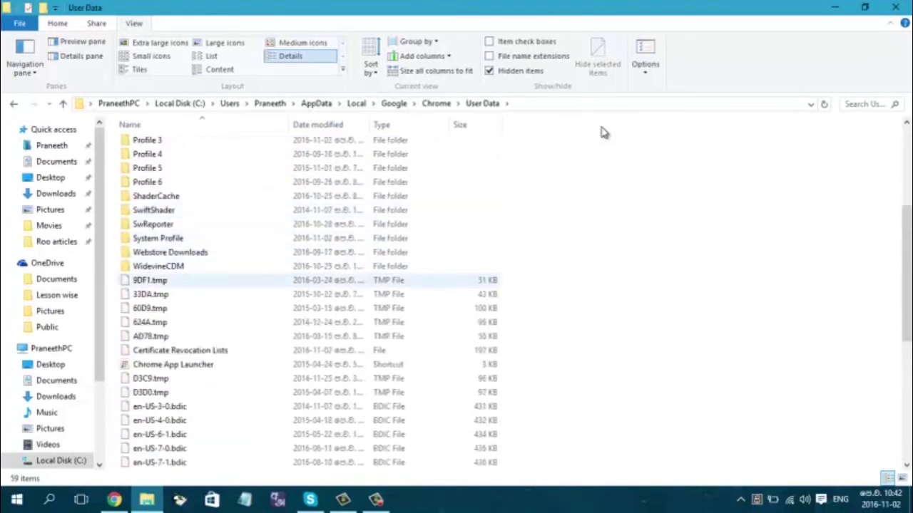
scroll(601, 133, "up", 4)
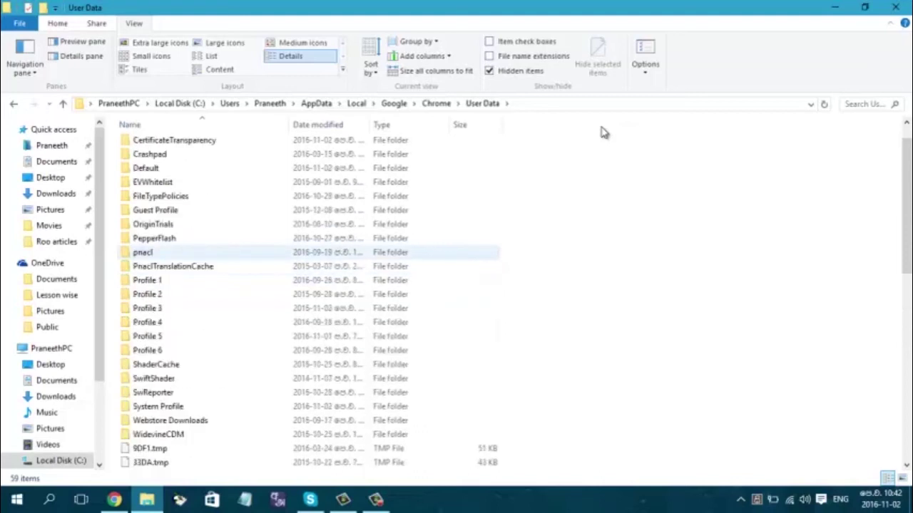
scroll(601, 133, "up", 1)
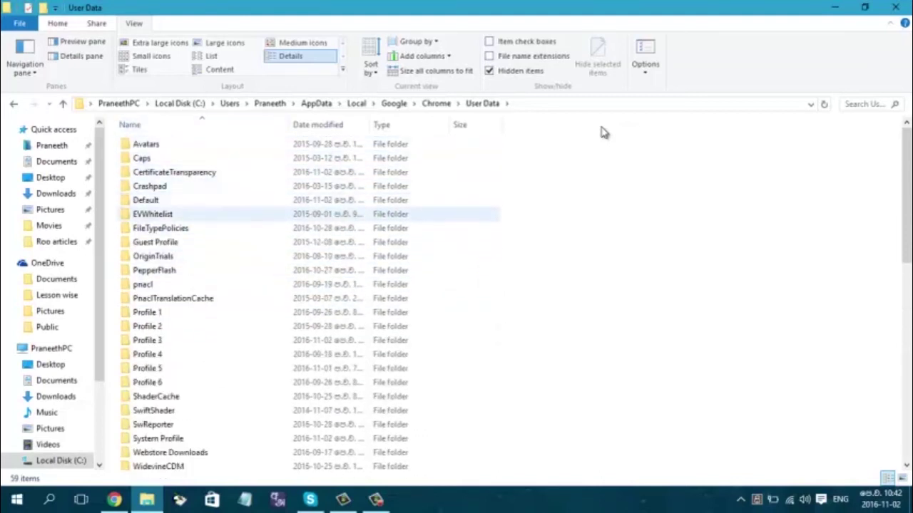
double_click(145, 200)
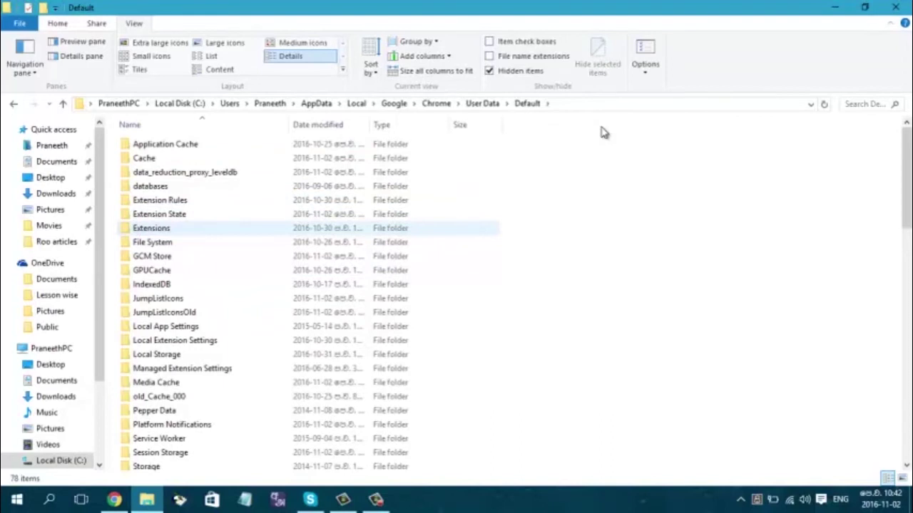
Open the Extensions folder in the Default profile and restore Chrome's extensions page to a smaller window beside the folder list.
double_click(151, 228)
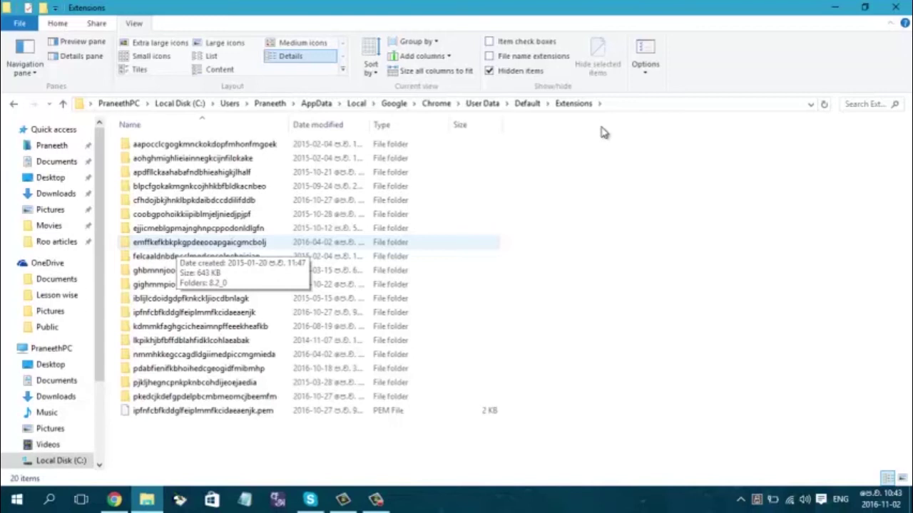
key("alt+Tab")
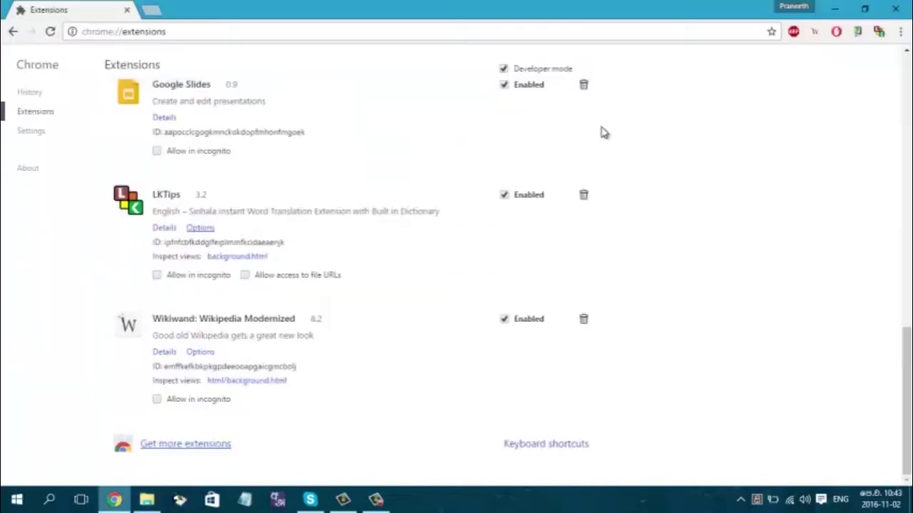
key("super+Down")
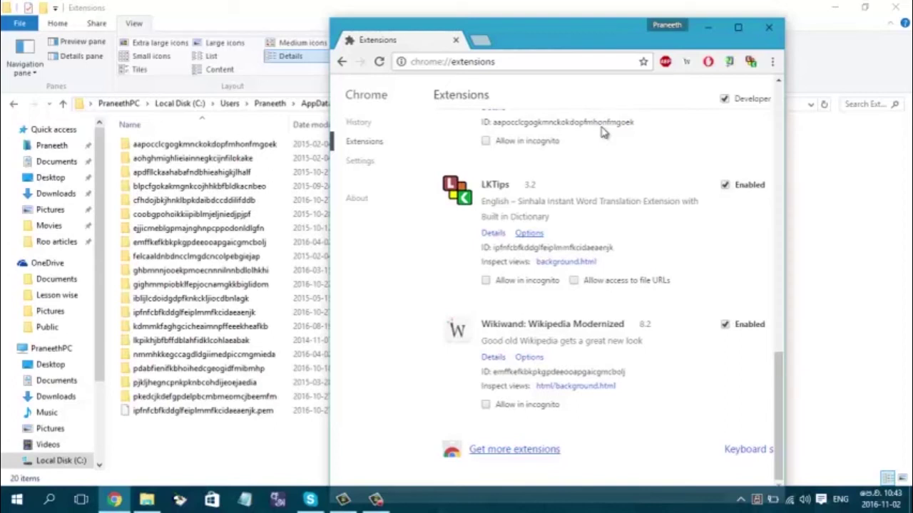
Open the folder matching Wikiwand's extension ID, emffkefkbkpkgpdeeooapgaicgmcbolj, and its 8.2_0 version subfolder.
left_click(200, 243)
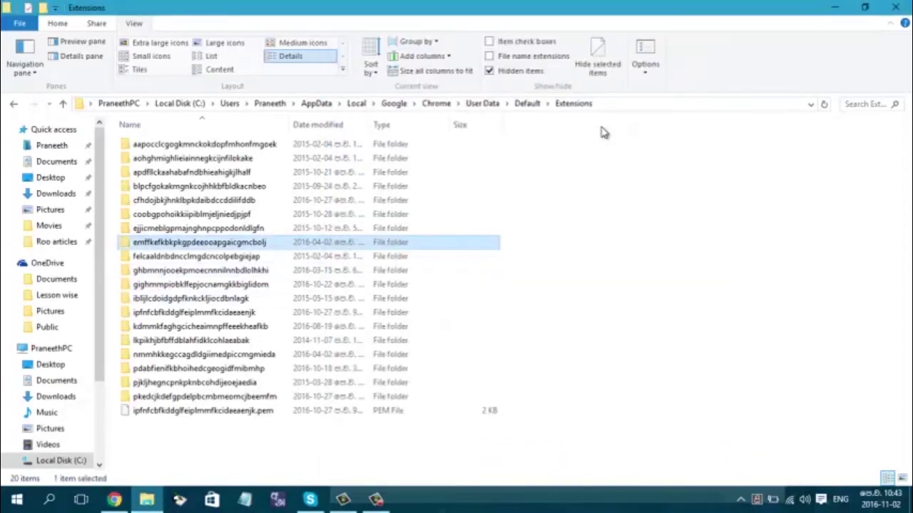
key("Return")
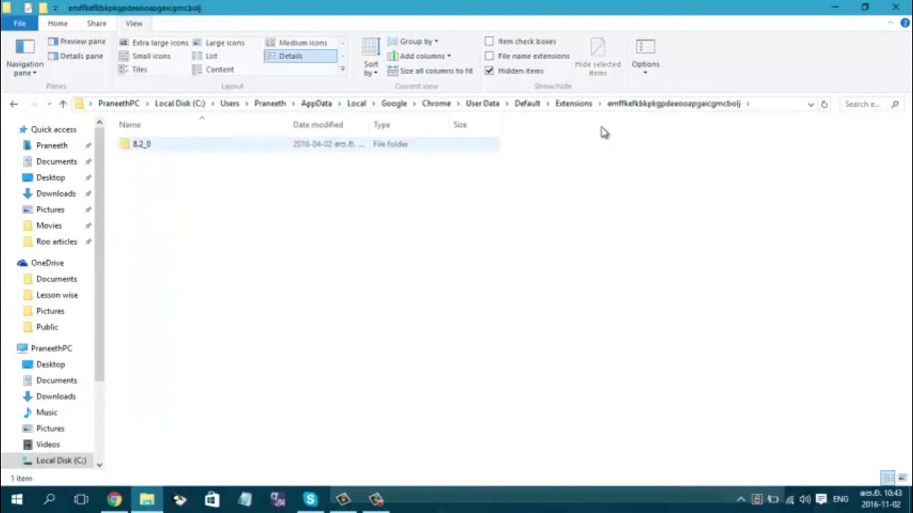
key("Return")
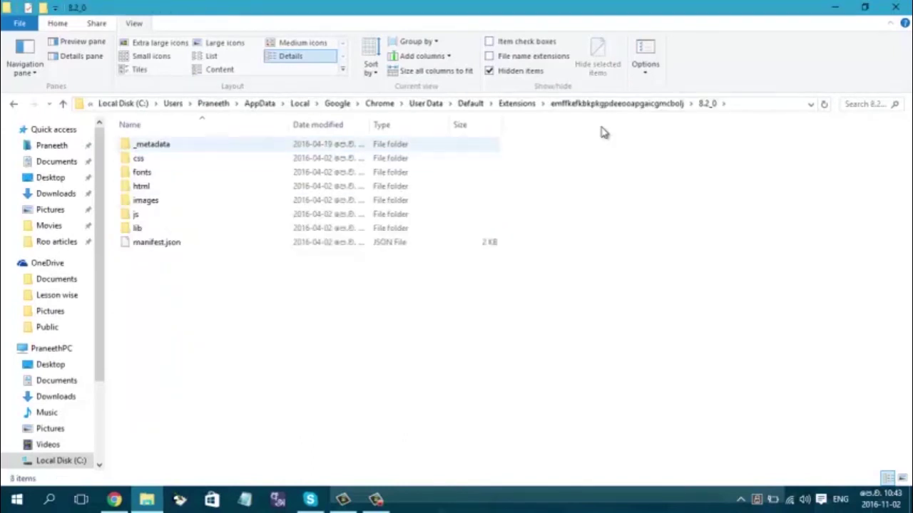
key("alt+Up")
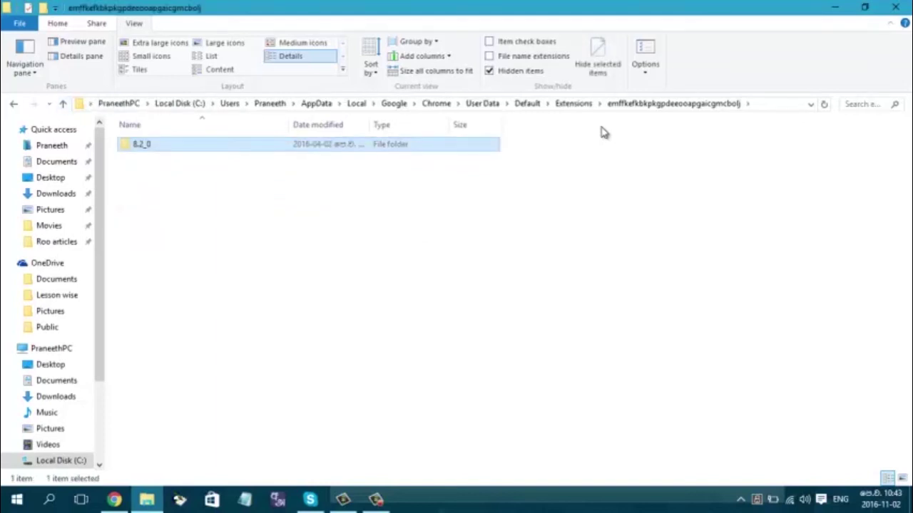
key("Return")
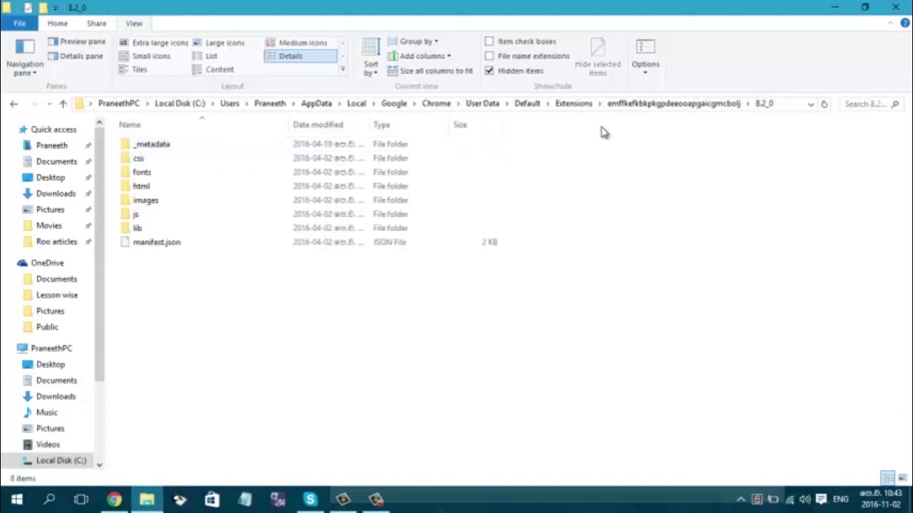
Copy the full path of the 8.2_0 folder.
key("alt+d")
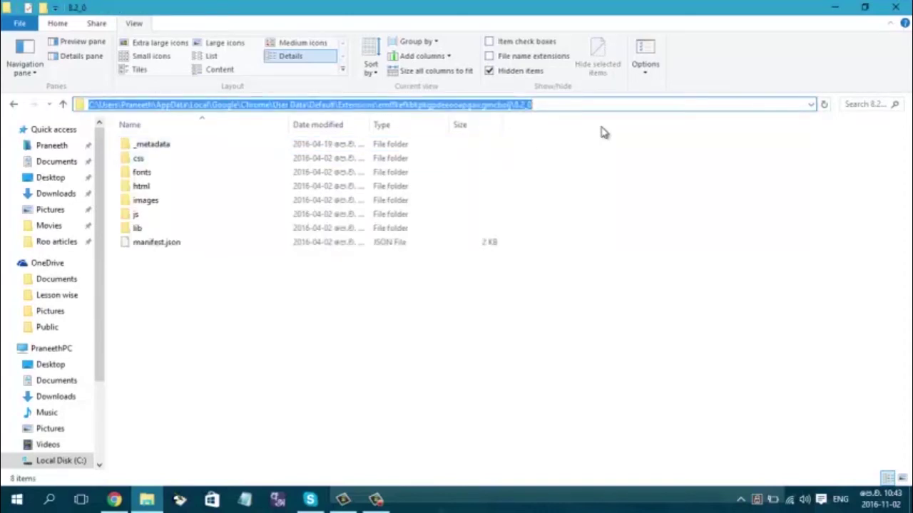
key("F4")
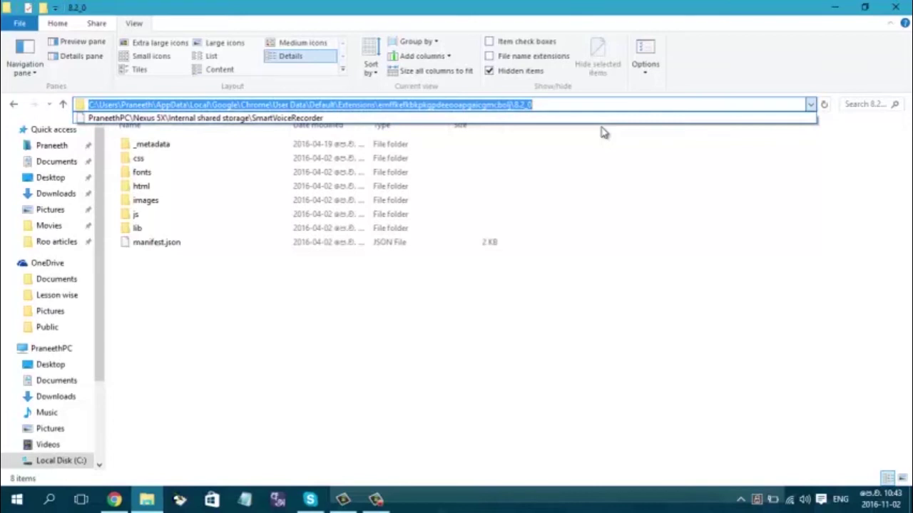
key("Escape")
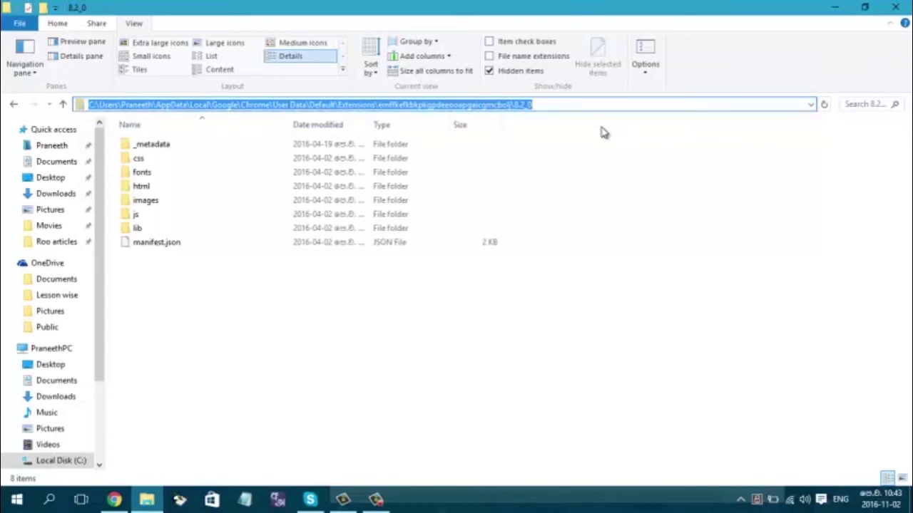
key("shift+F10")
key("Down")
key("Down")
key("Down")
key("Down")
key("Up")
key("Return")
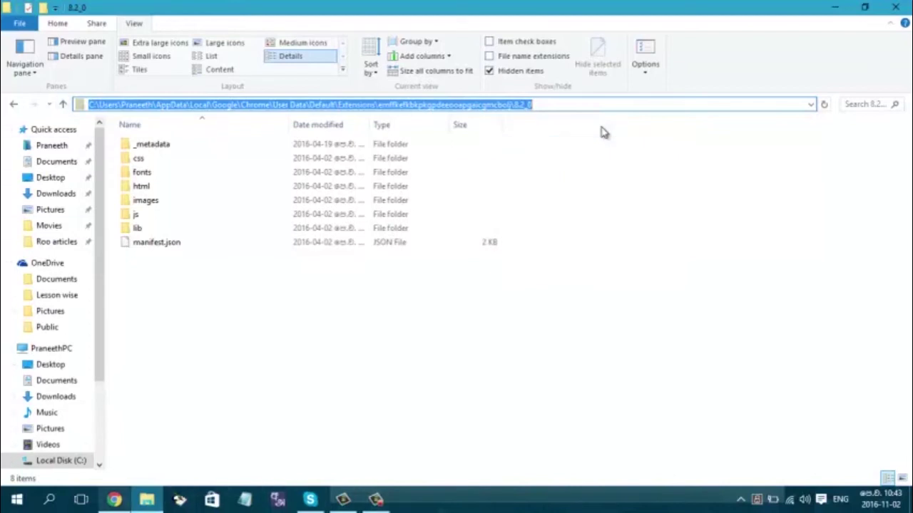
Switch to Chrome and start the Pack extension command on the extensions page.
left_click(114, 500)
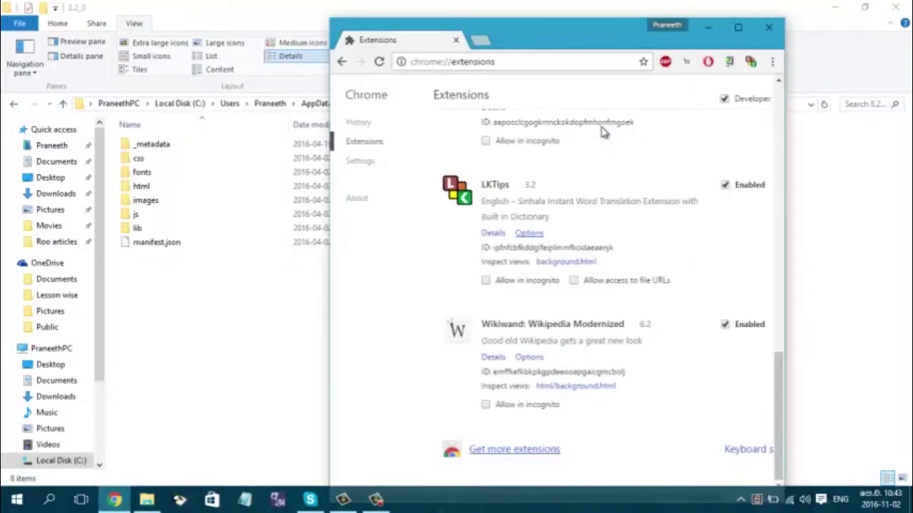
key("Tab")
key("Tab")
key("Tab")
key("Tab")
scroll(601, 132, "up", 5)
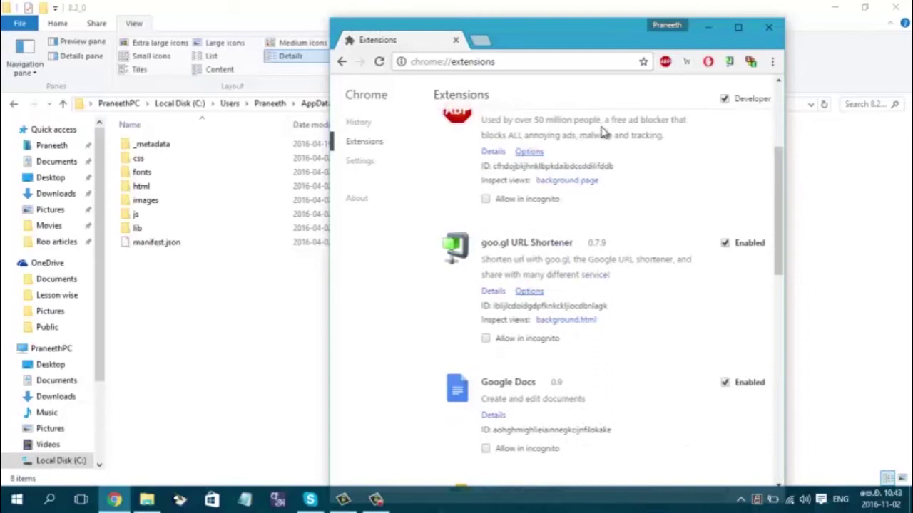
scroll(601, 131, "down", 10)
key("shift+Tab")
key("shift+Tab")
key("shift+Tab")
key("Tab")
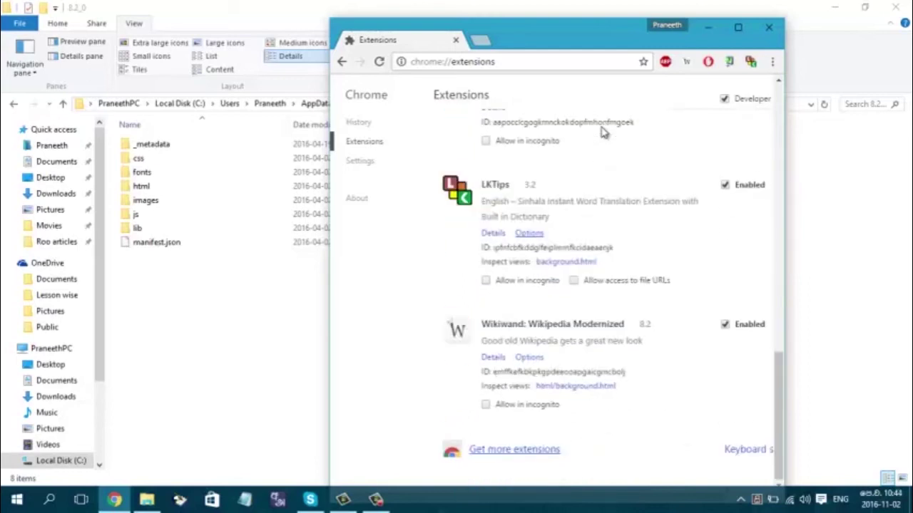
scroll(601, 132, "up", 10)
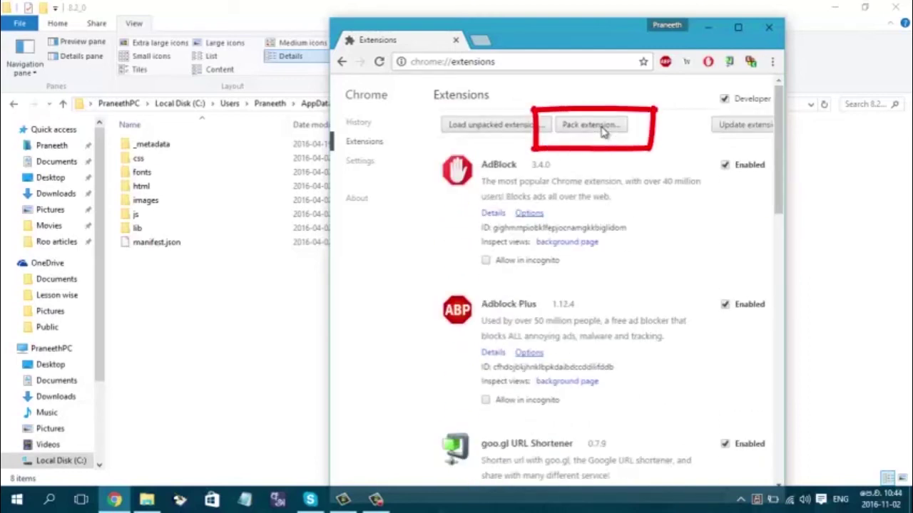
left_click(603, 129)
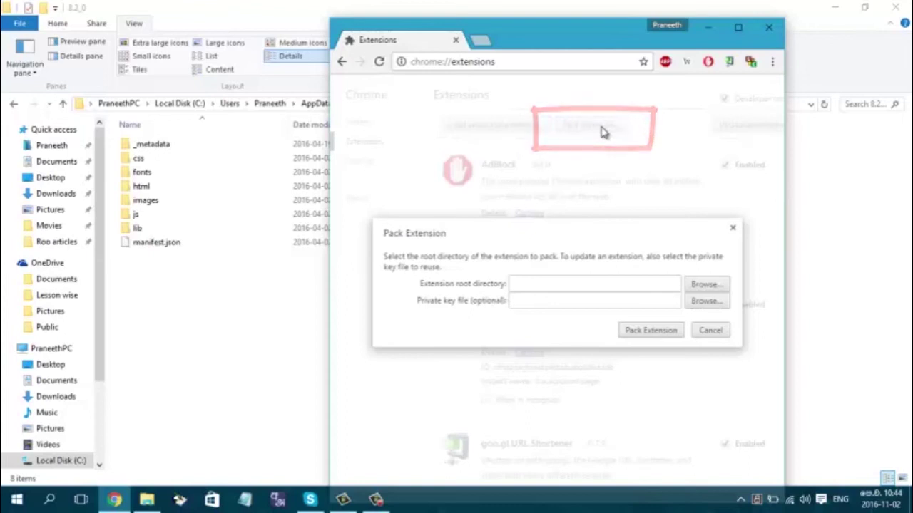
Paste the copied 8.2_0 folder path as the extension root directory, pack the extension without a private key file and dismiss the report.
left_click(533, 283)
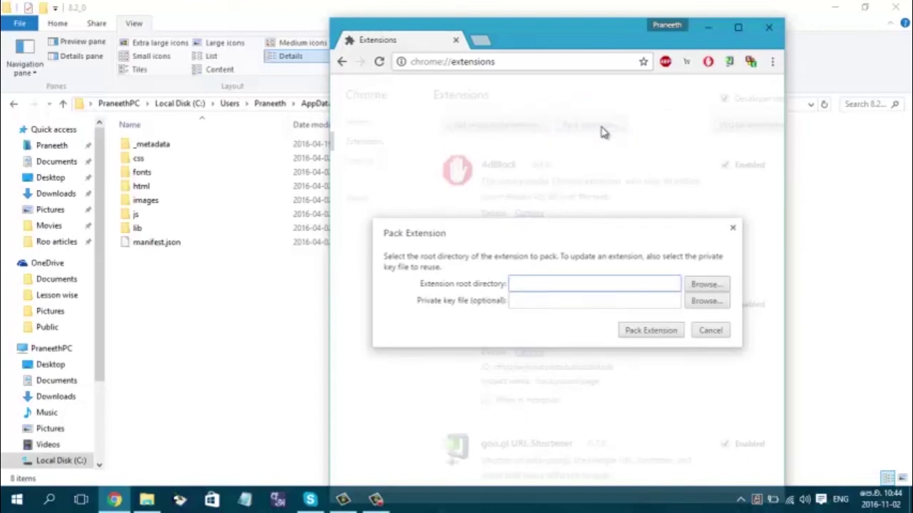
right_click(533, 283)
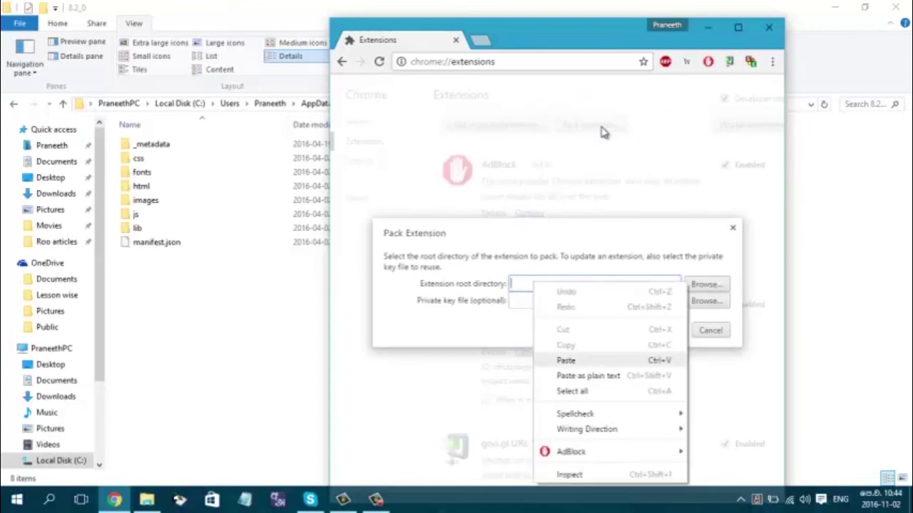
key("Return")
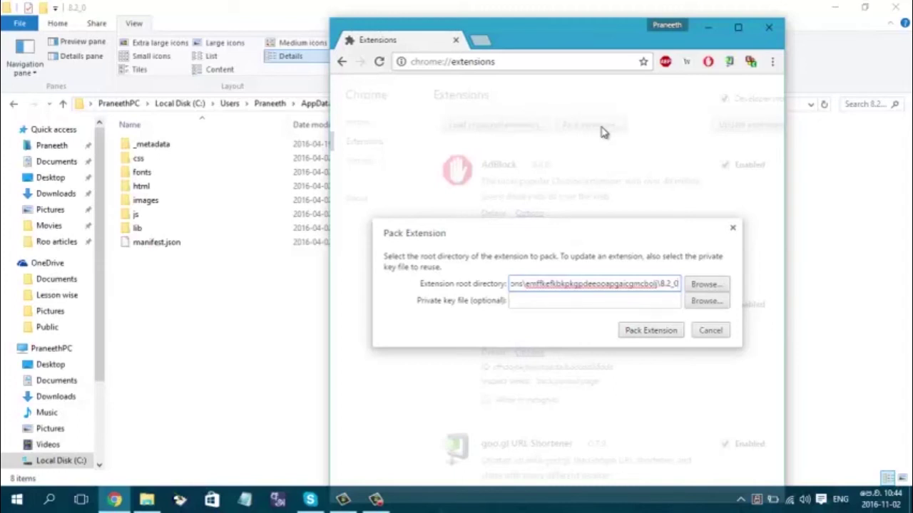
key("Return")
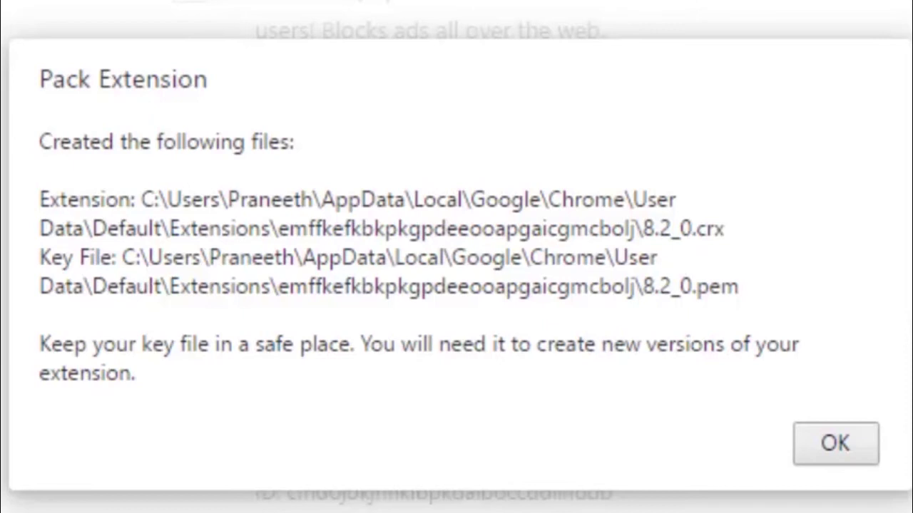
key("Return")
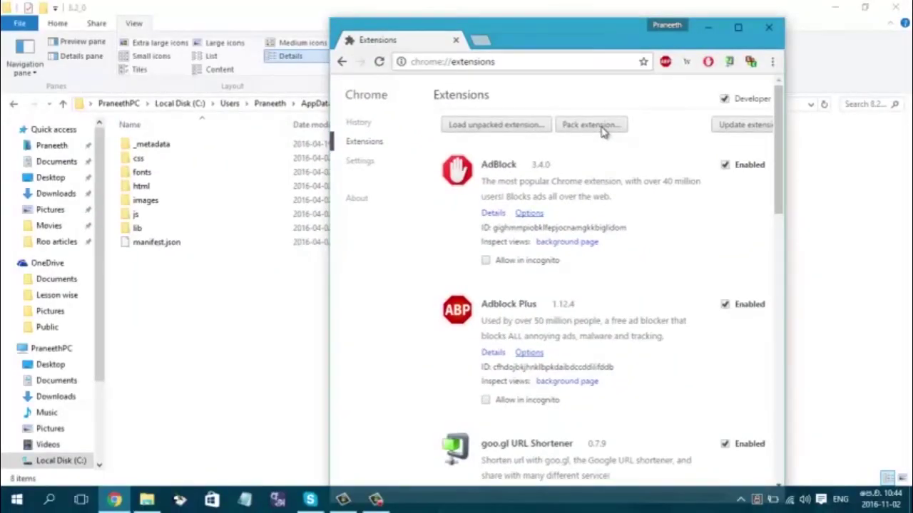
Switch to File Explorer and check the packed 8.2_0.crx file in the folder that contains 8.2_0.
key("alt+Tab")
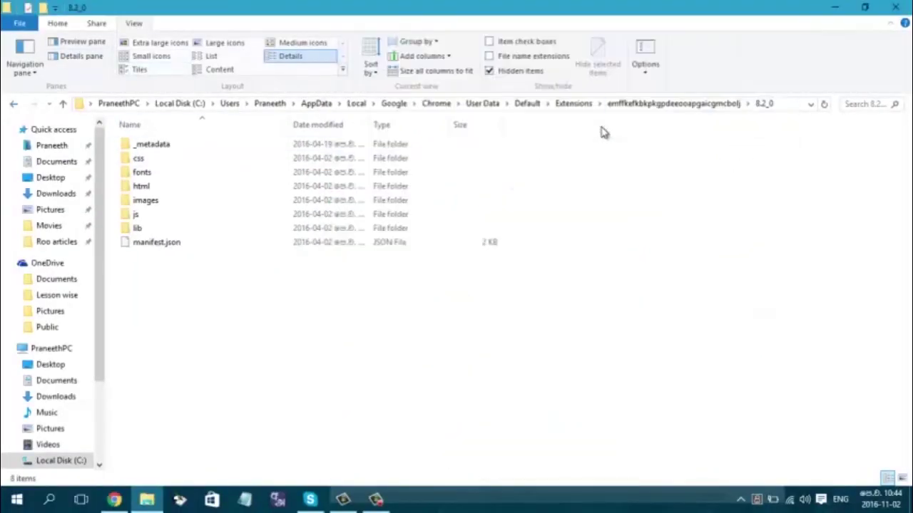
key("alt+Up")
key("Down")
key("Down")
key("Up")
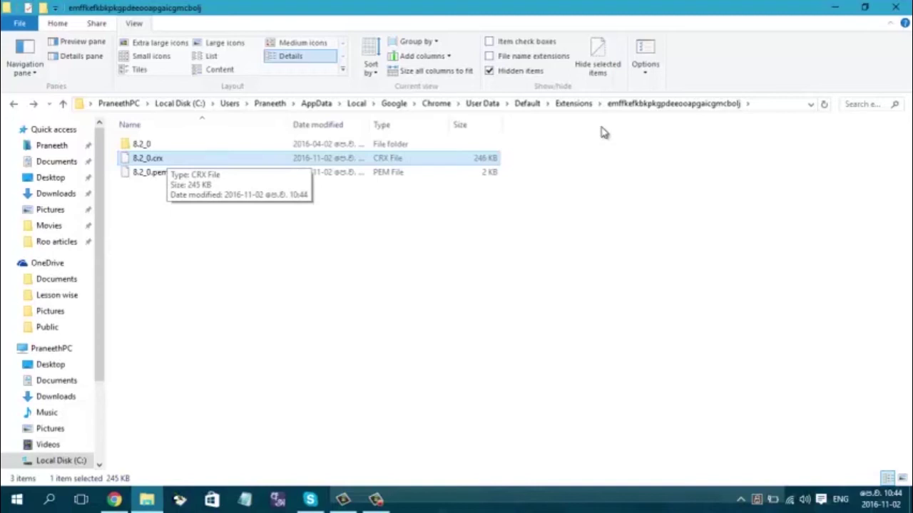
left_click(604, 133)
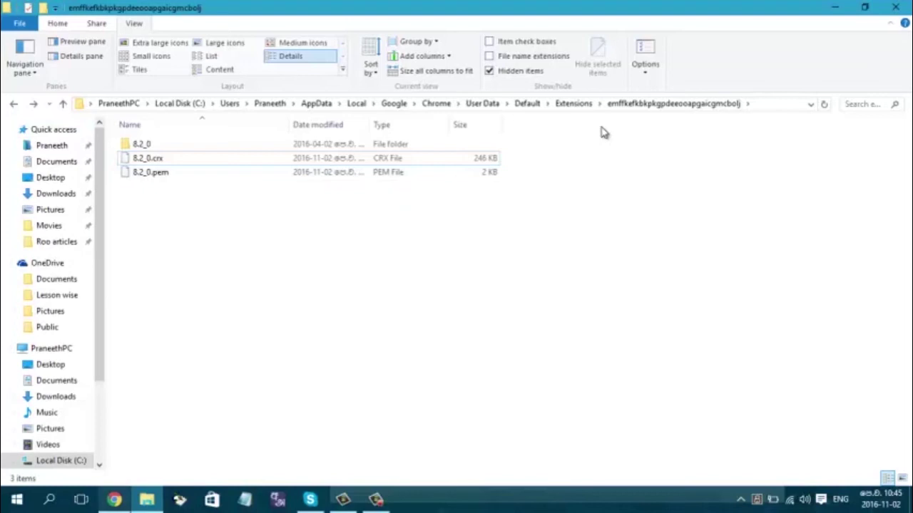
Switch back to Chrome and copy the ID of the Wikiwand: Wikipedia Modernized extension.
key("alt+Tab")
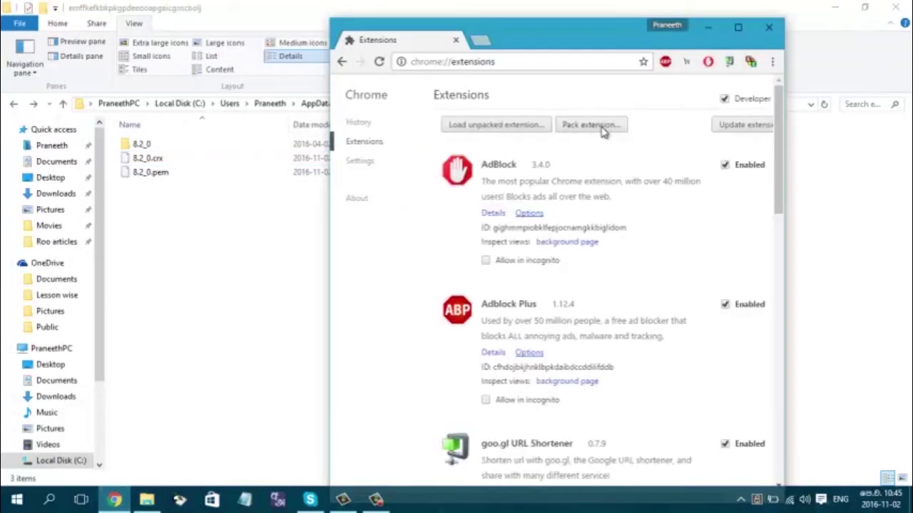
scroll(602, 132, "down", 4)
scroll(602, 131, "down", 10)
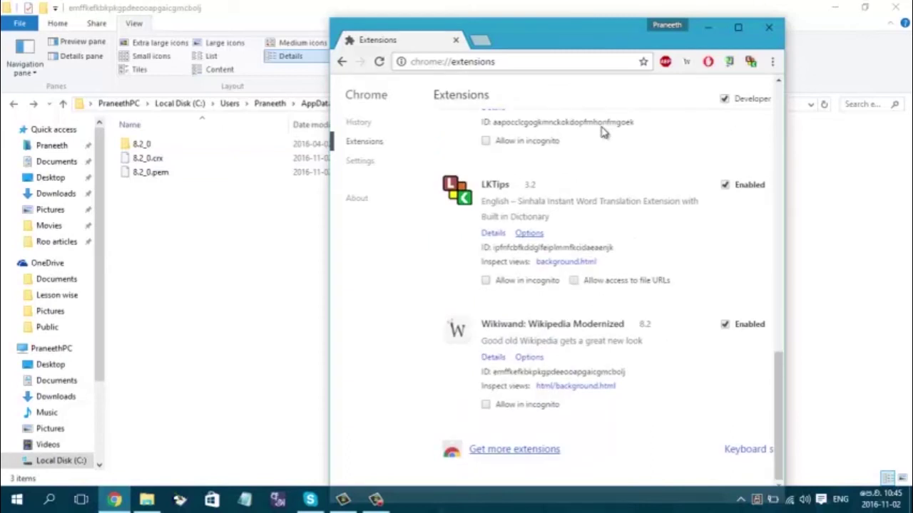
left_click_drag(626, 371, 492, 371)
right_click(569, 374)
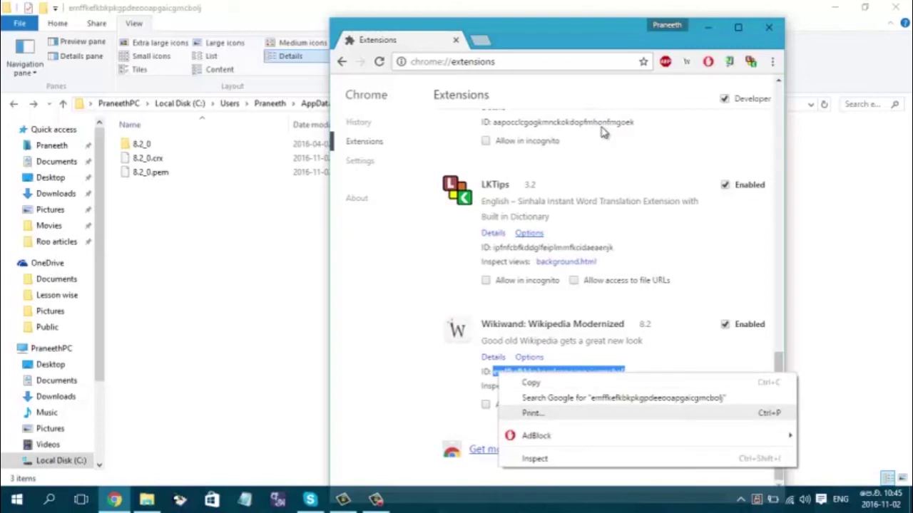
left_click(591, 381)
Search Google for "google extention downloader" in a new tab.
key("ctrl+t")
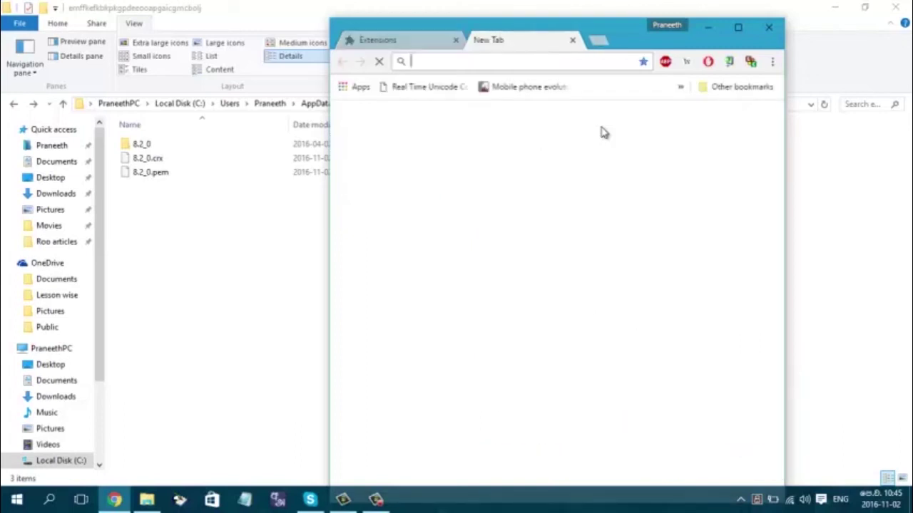
type("keep")
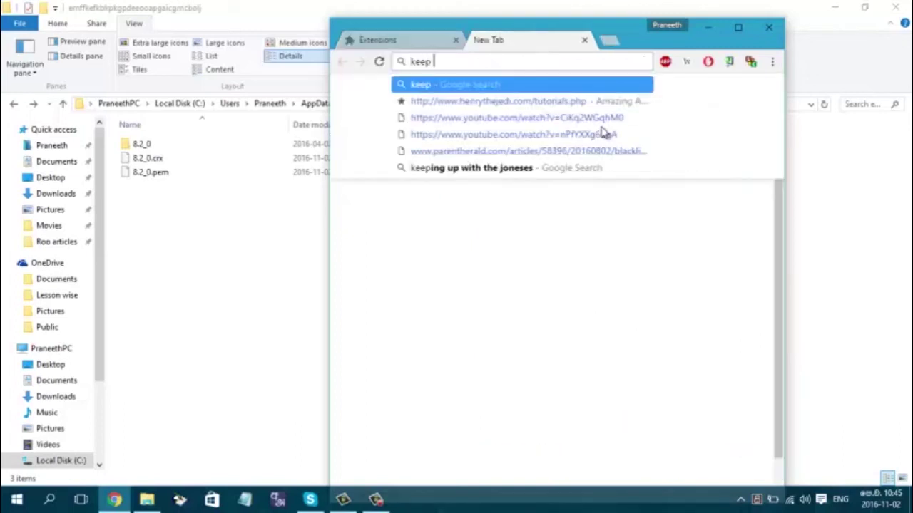
key("BackSpace")
key("BackSpace")
key("BackSpace")
key("BackSpace")
type("google extent")
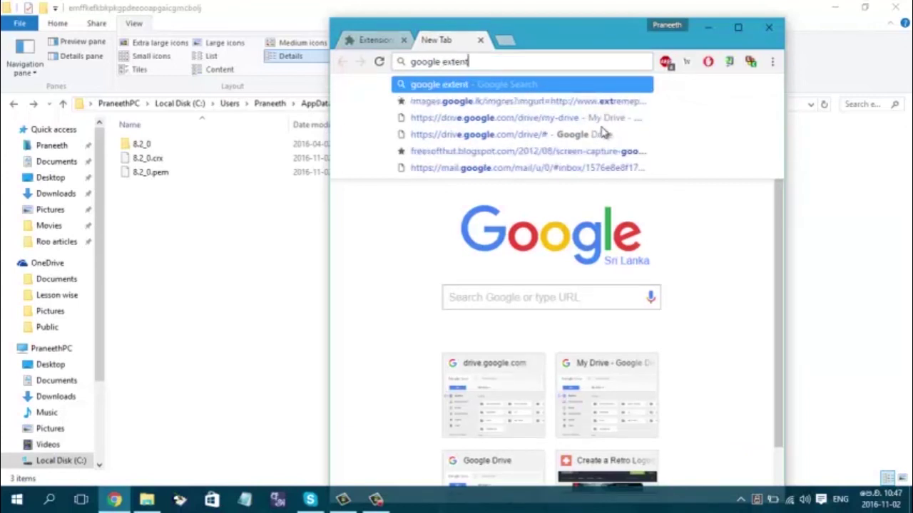
type("ion downloader")
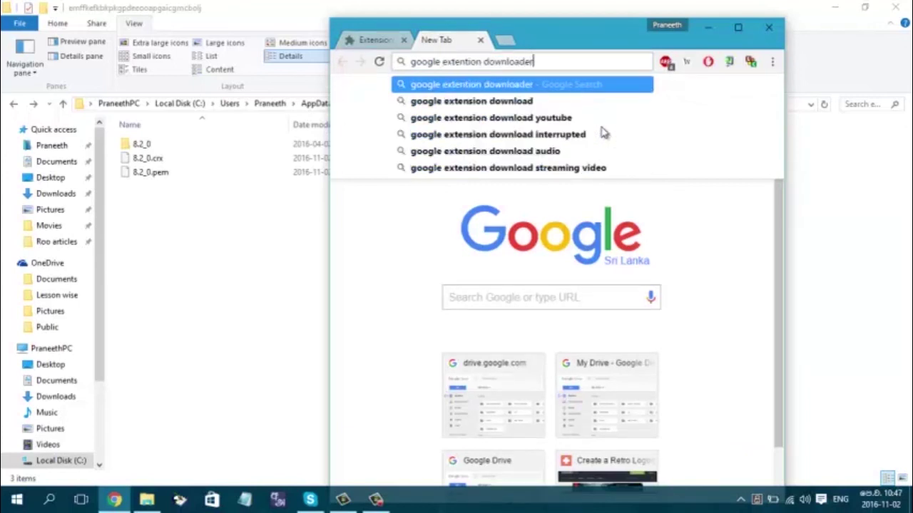
key("Return")
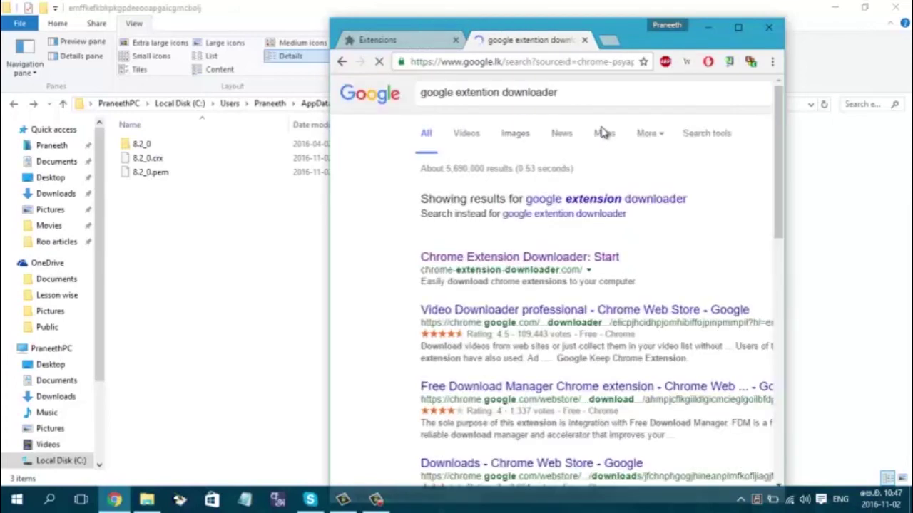
Open the chrome-extension-downloader.com site from the search results and find its field for the web store URL or extension ID.
scroll(603, 132, "down", 1)
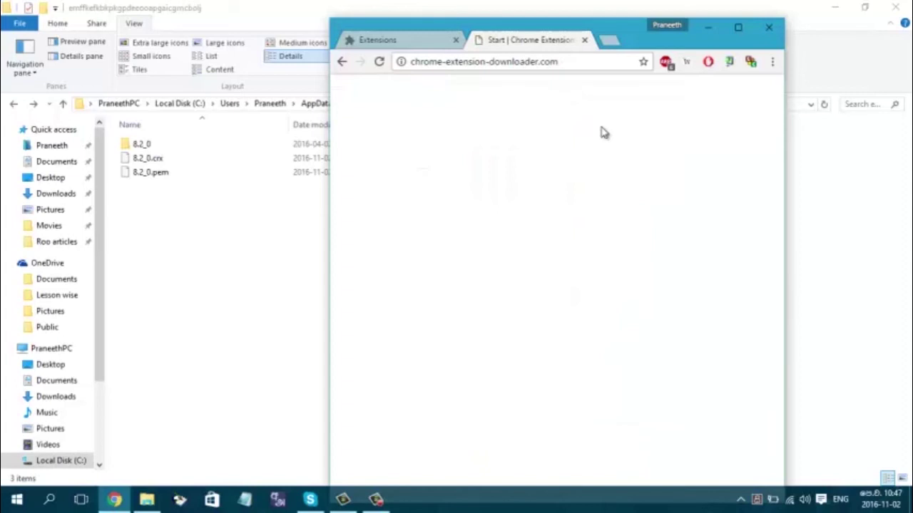
scroll(602, 132, "down", 5)
scroll(602, 132, "up", 2)
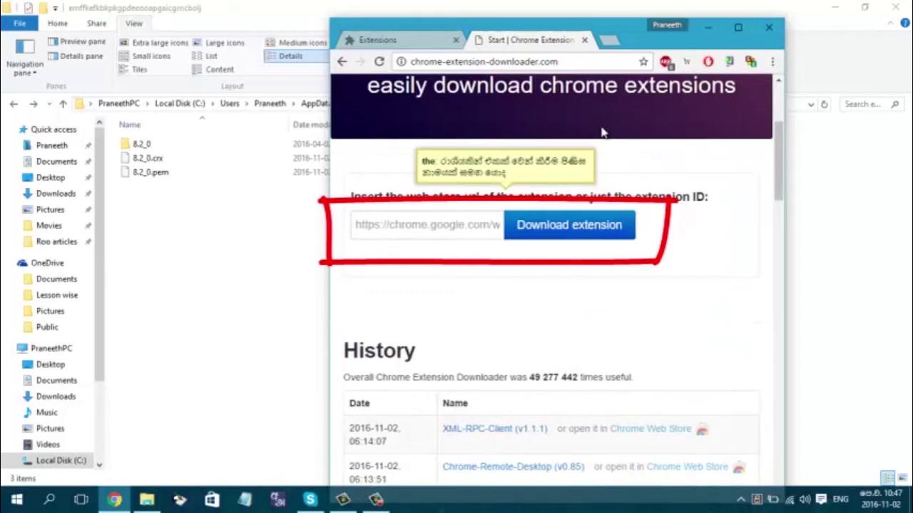
Paste the copied Wikiwand extension ID into the downloader's web store URL or extension ID field.
left_click(428, 226)
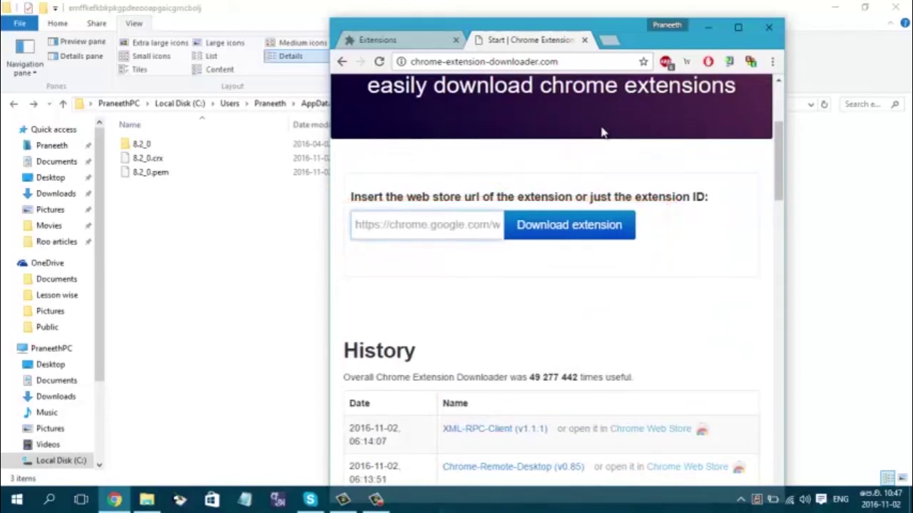
key("ctrl+v")
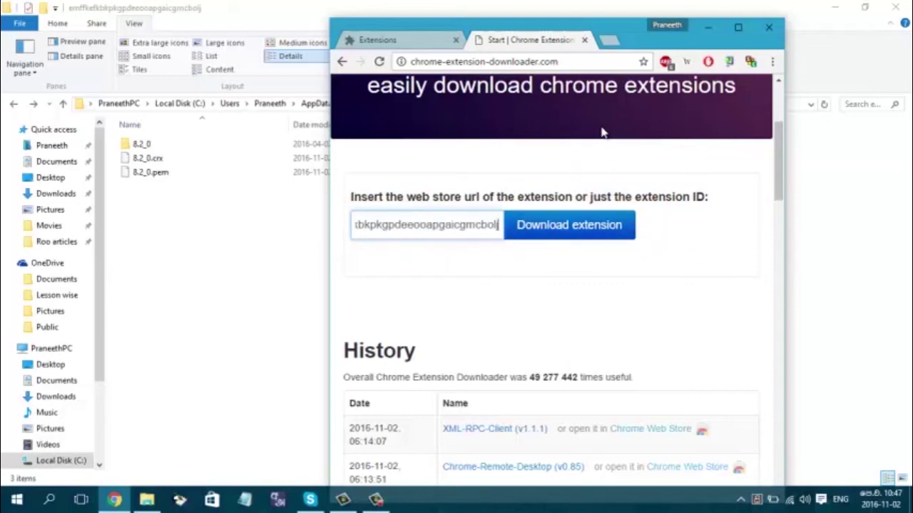
Return to the Extensions page and copy the ID of the goo.gl URL Shortener extension.
key("ctrl+shift+Tab")
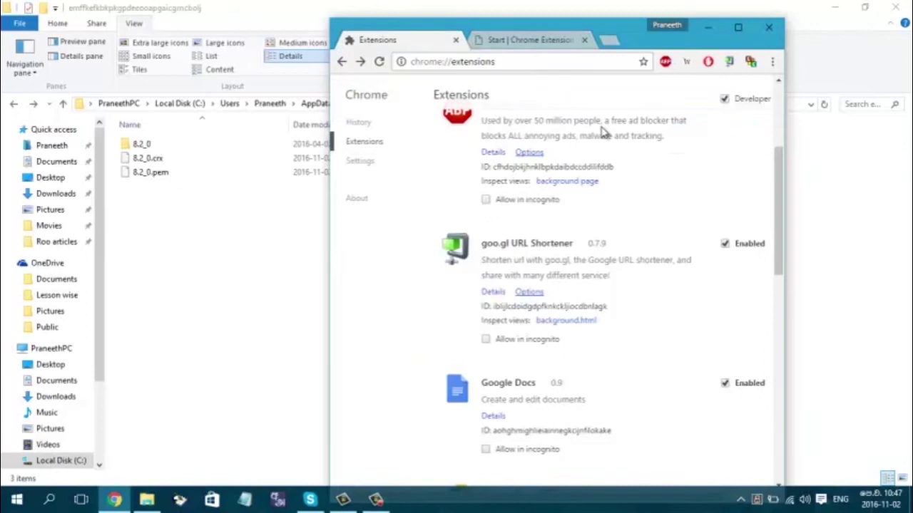
mouse_move(607, 307)
left_mouse_down()
mouse_move(494, 308)
mouse_move(497, 318)
mouse_move(492, 306)
left_mouse_up()
right_click(494, 305)
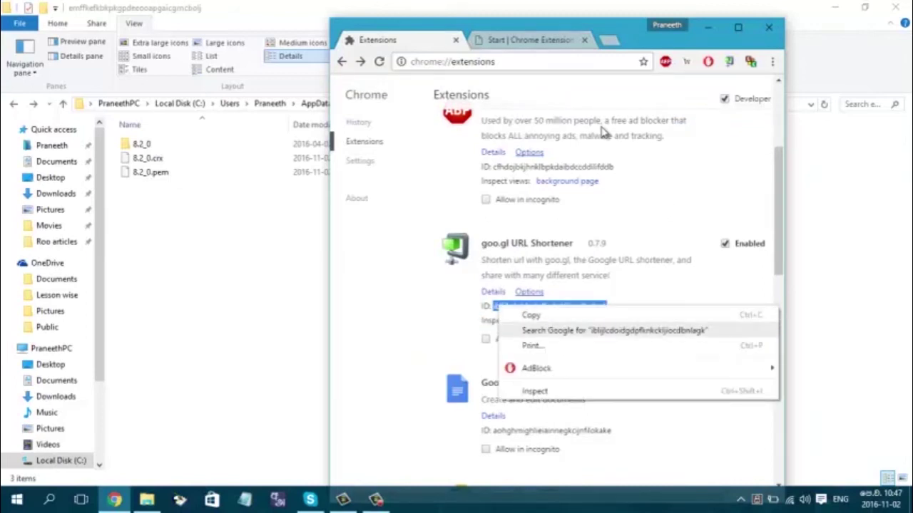
left_click(533, 314)
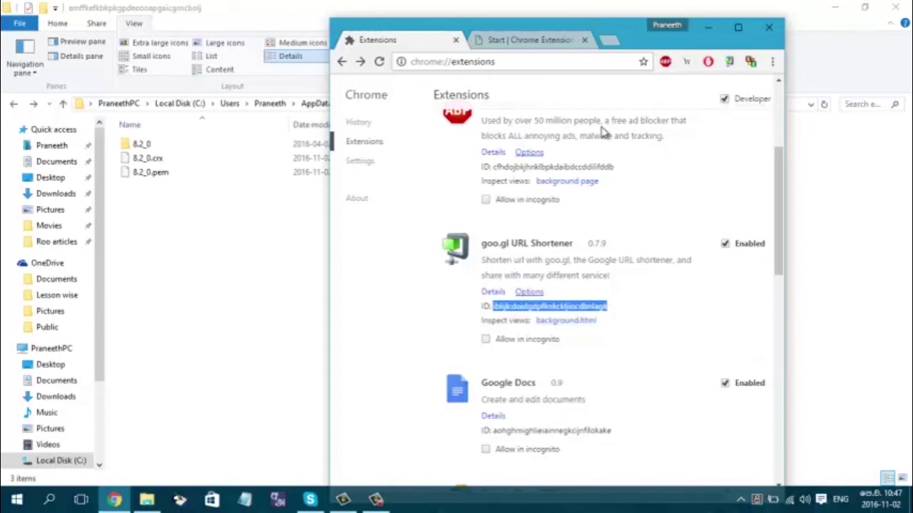
key("alt+Tab")
key("alt+Tab")
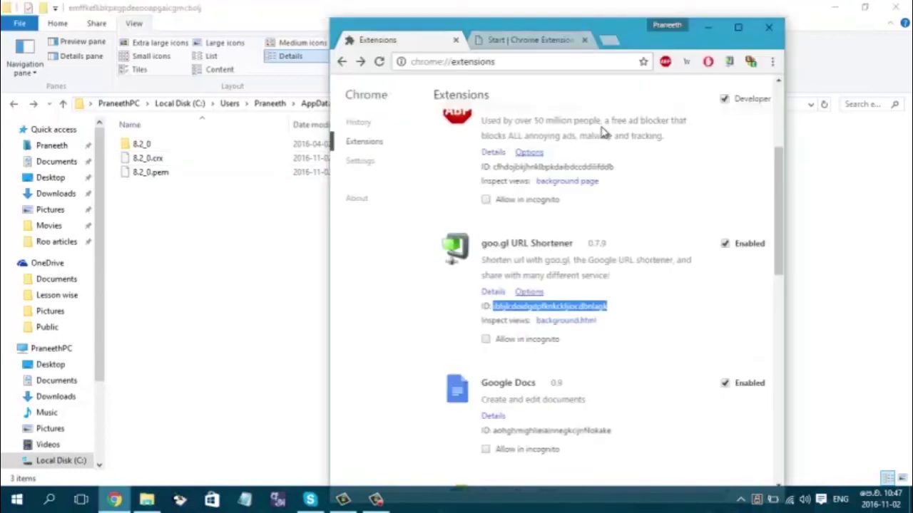
Replace the ID in the downloader's field with the goo.gl URL Shortener ID and download the extension.
key("ctrl+Tab")
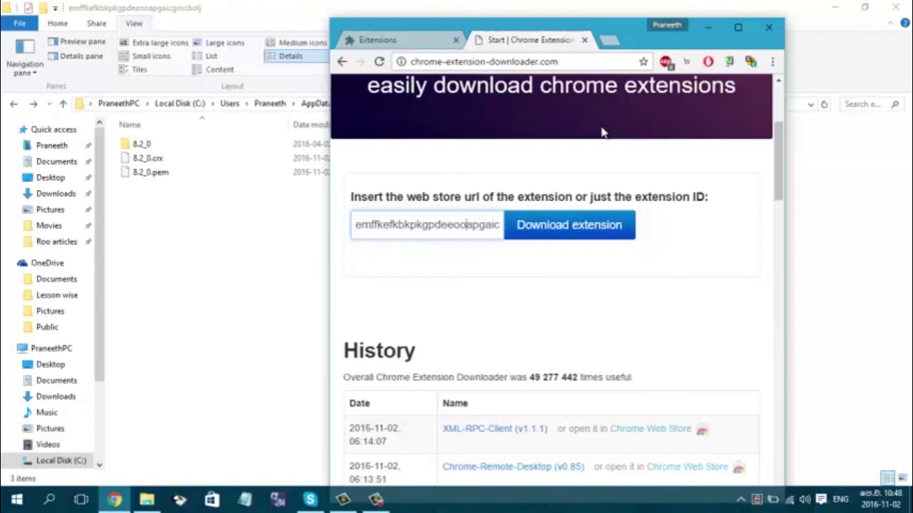
key("ctrl+a")
key("ctrl+v")
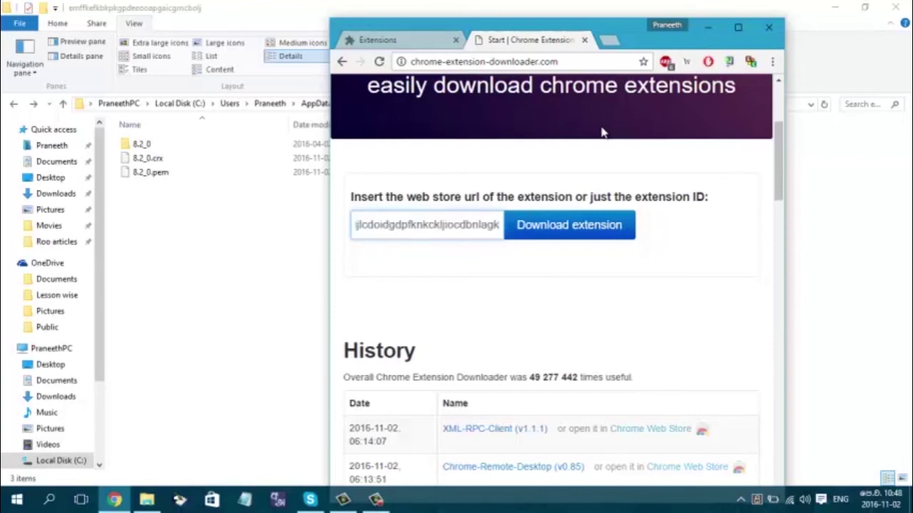
key("Return")
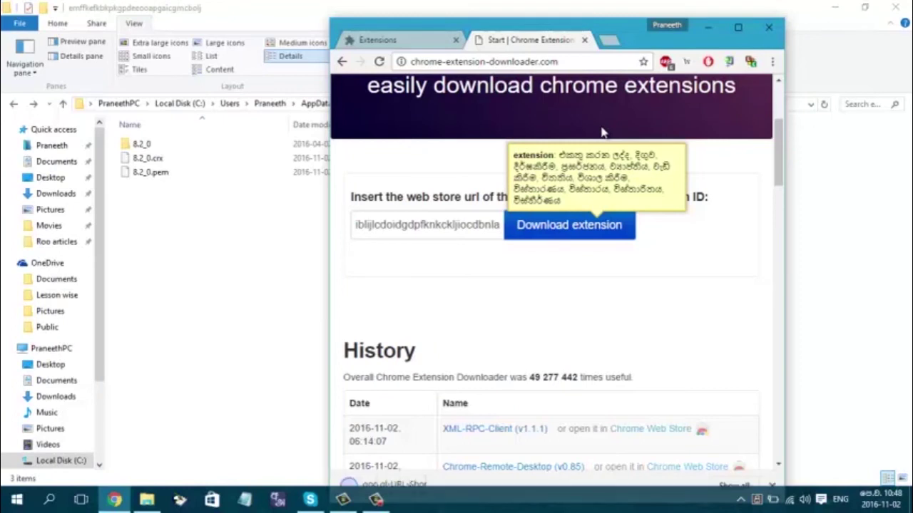
Maximize the Chrome window and show the downloaded goo.gl URL Shortener CRX file in its folder.
scroll(601, 132, "down", 2)
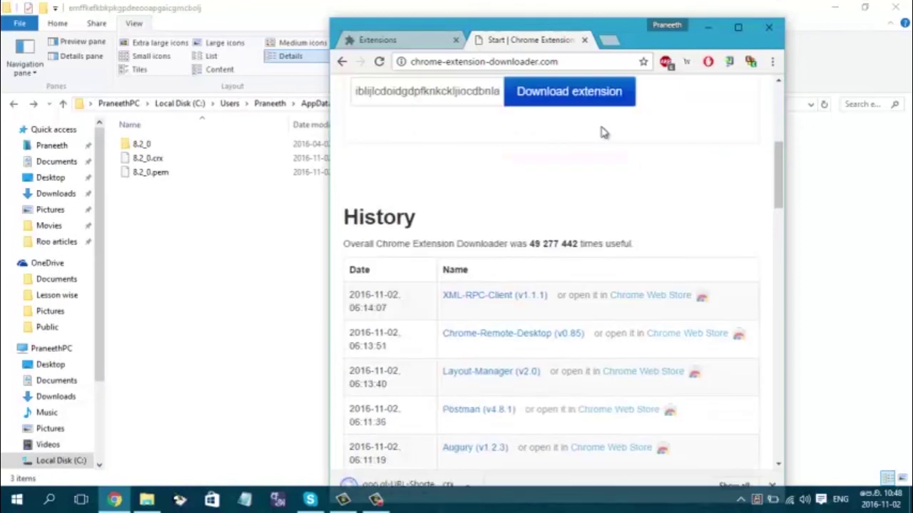
mouse_move(657, 40)
left_mouse_down()
mouse_move(672, 33)
mouse_move(668, 0)
left_mouse_up()
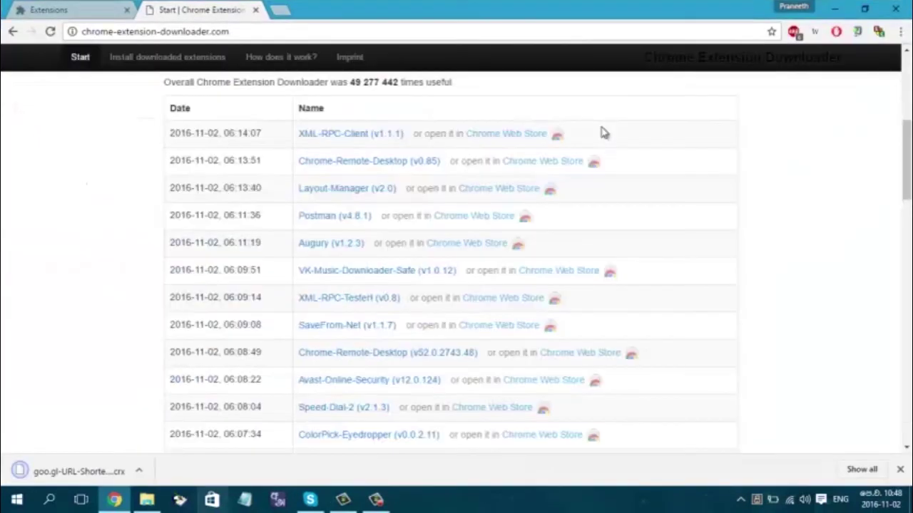
left_click(139, 471)
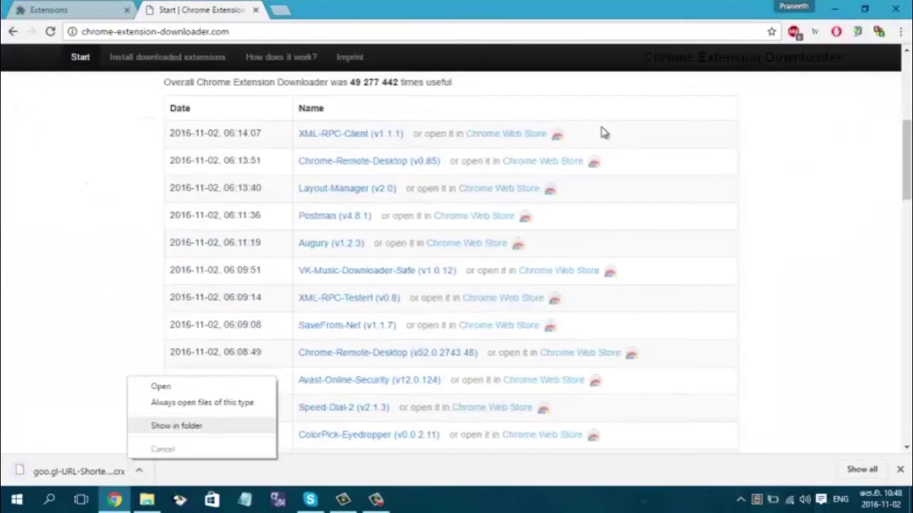
key("Return")
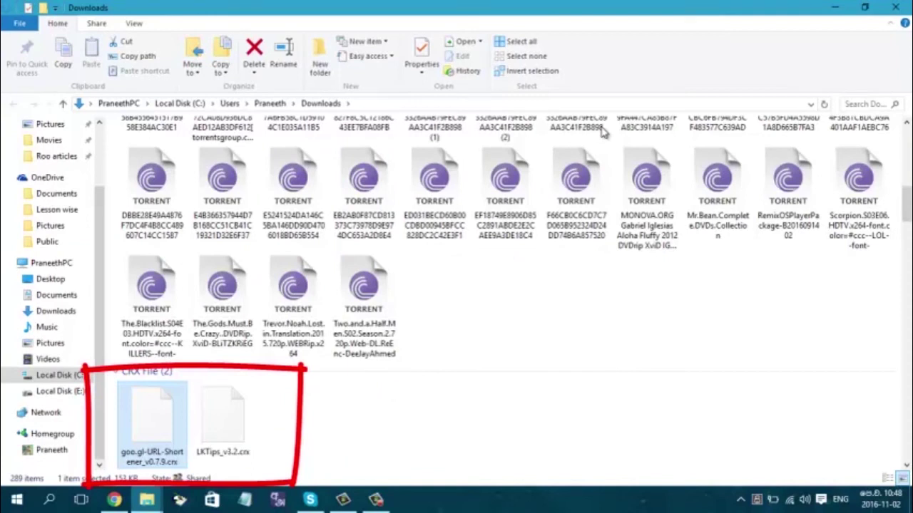
Copy goo.gl-URL-Shortener_v0.7.9.crx from Downloads and paste it into the extension folder that contains 8.2_0.crx.
right_click(141, 429)
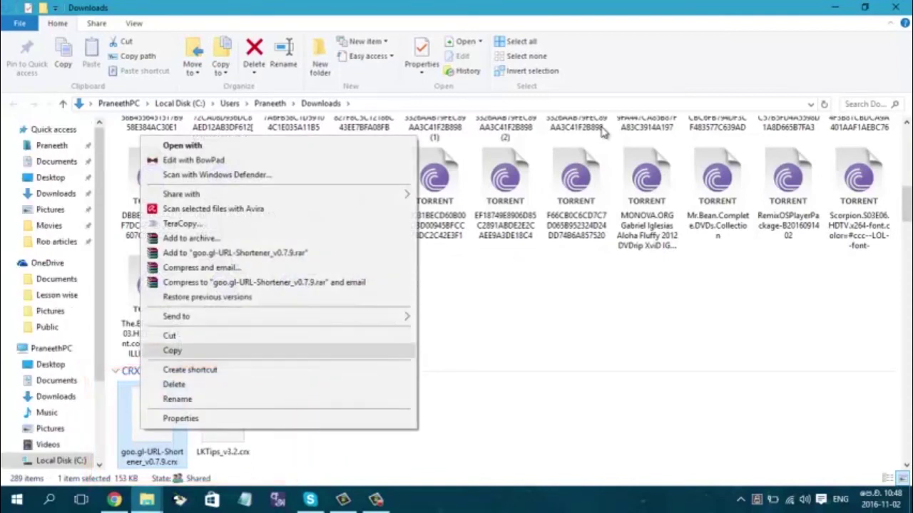
key("Return")
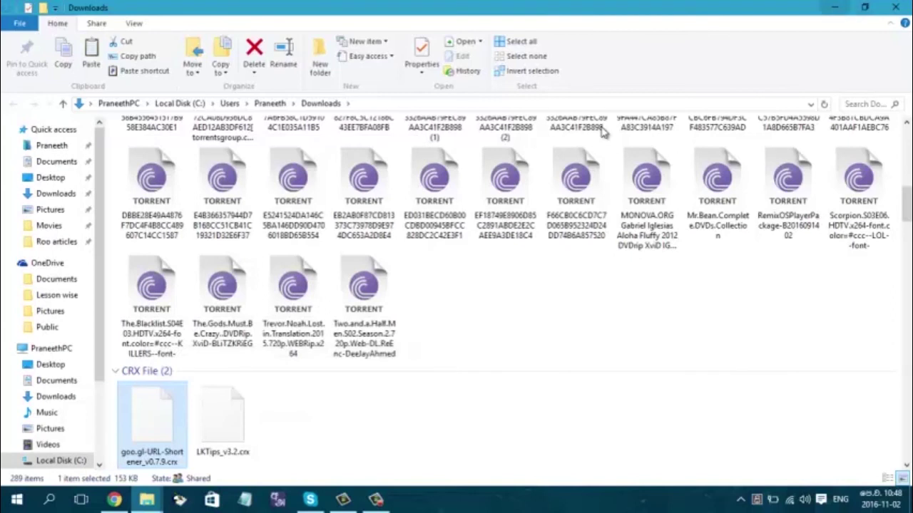
key("alt+Tab")
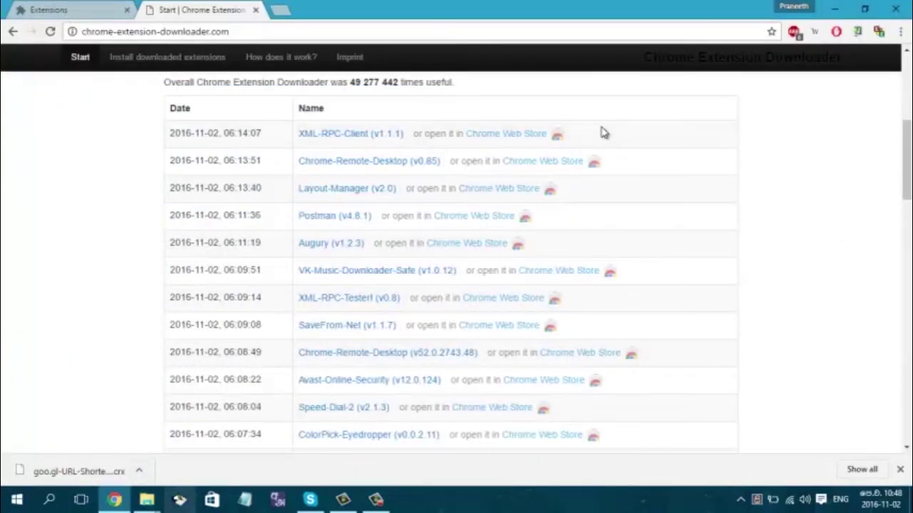
left_click(147, 500)
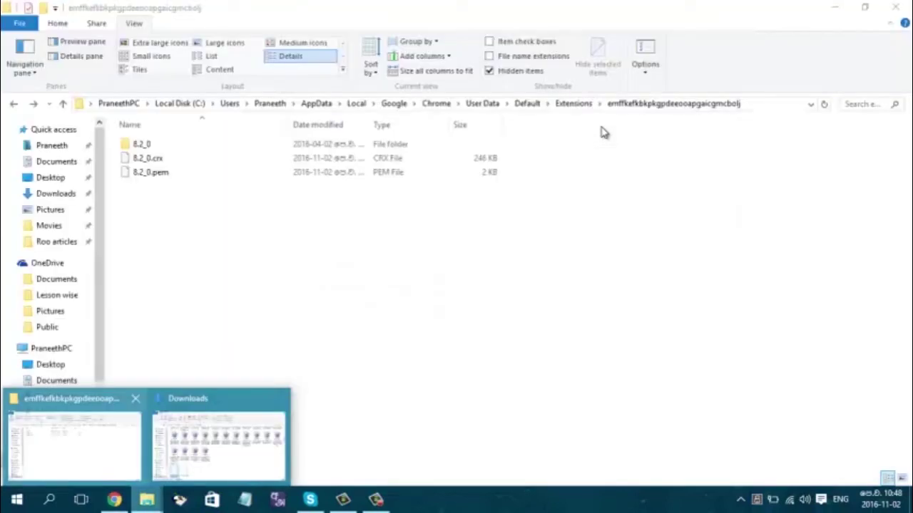
right_click(219, 317)
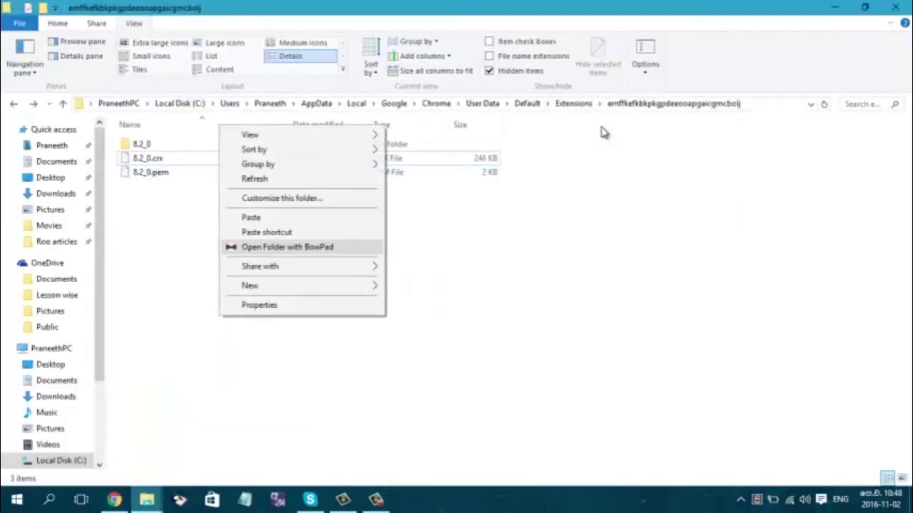
left_click(256, 217)
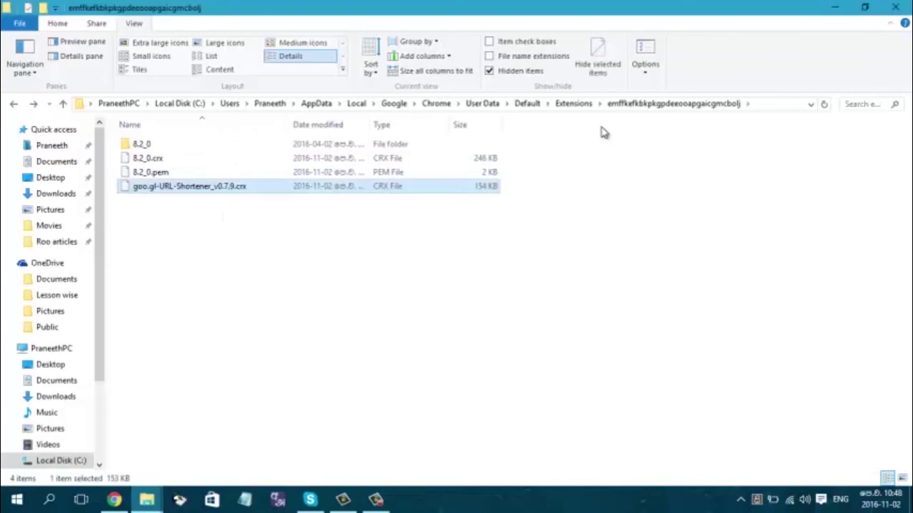
Select 8.2_0.crx together with goo.gl-URL-Shortener_v0.7.9.crx in the extension folder.
left_click(148, 158, "ctrl")
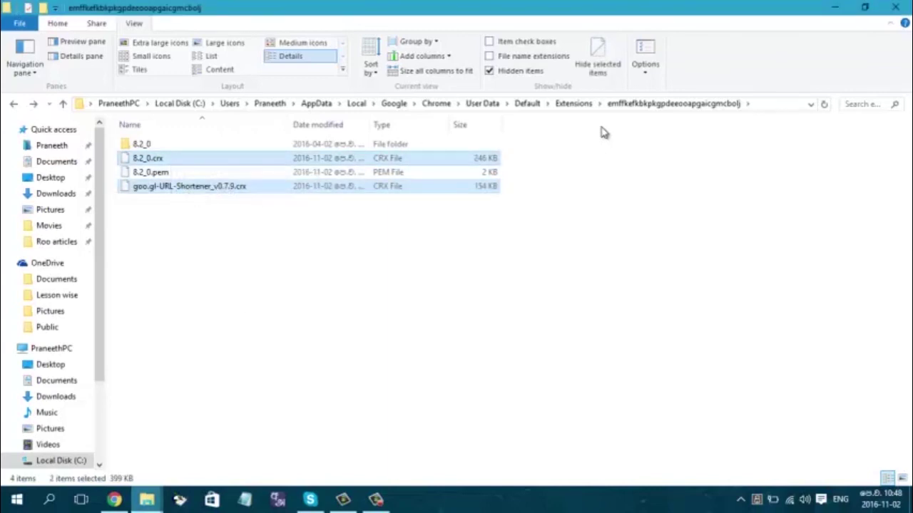
left_click(147, 499)
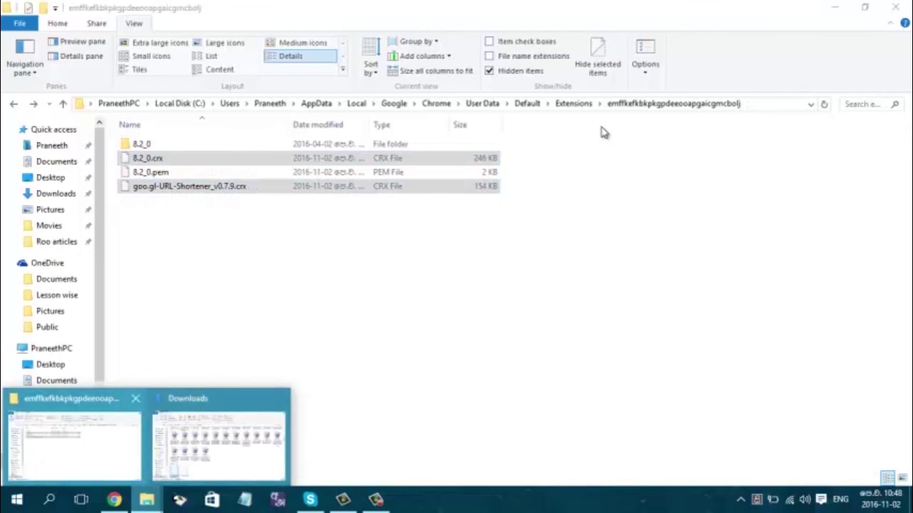
left_click(74, 444)
scroll(59, 328, "down", 3)
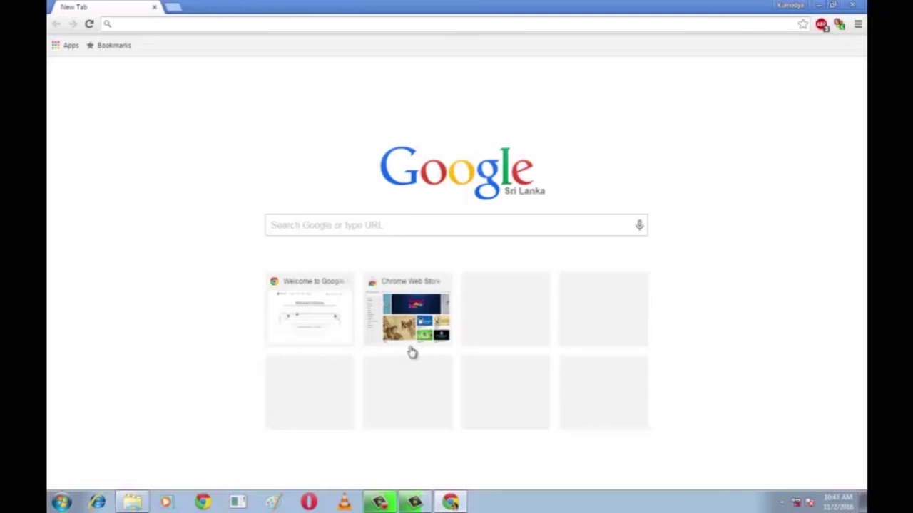
On the second computer, open the Extentions folder on removable drive D: without scanning the drive, and move its window aside.
left_click(796, 506)
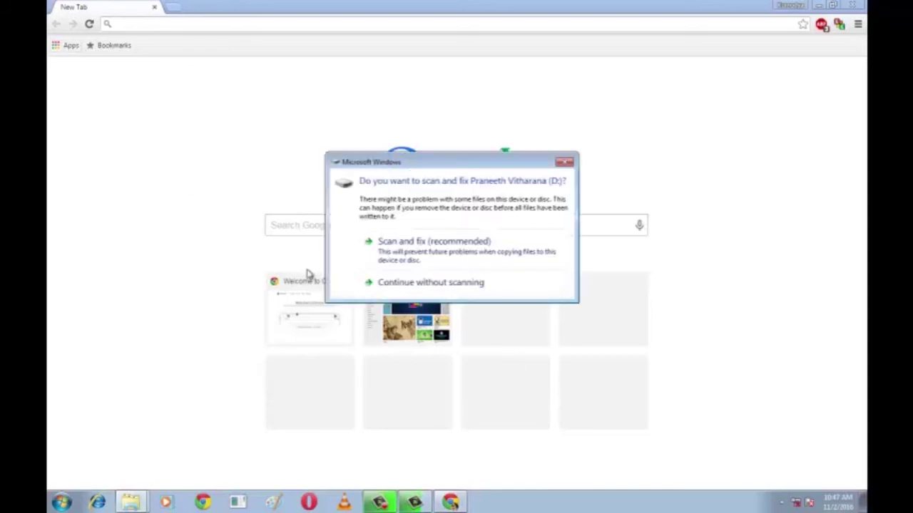
left_click(430, 280)
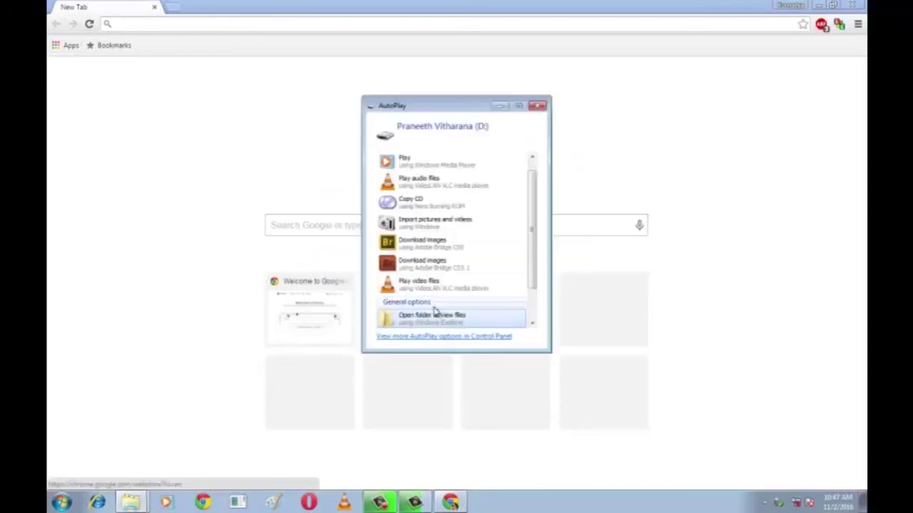
left_click(435, 321)
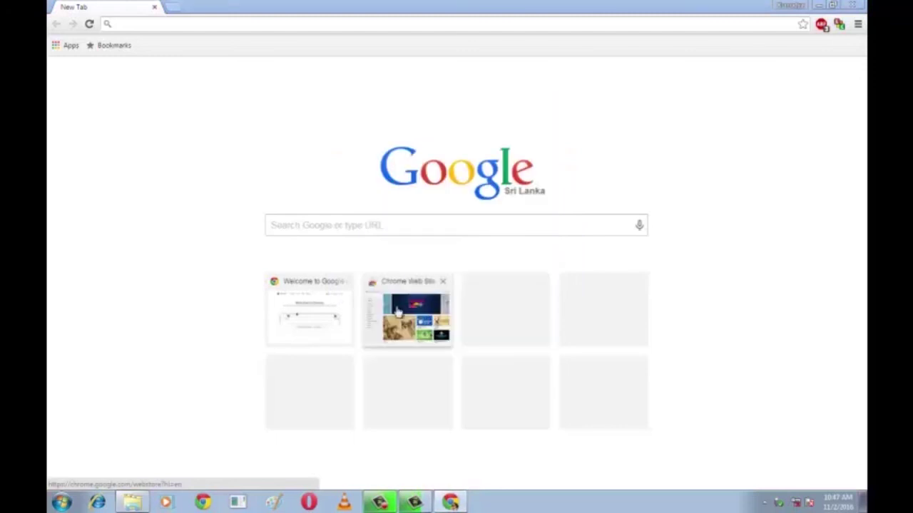
double_click(374, 244)
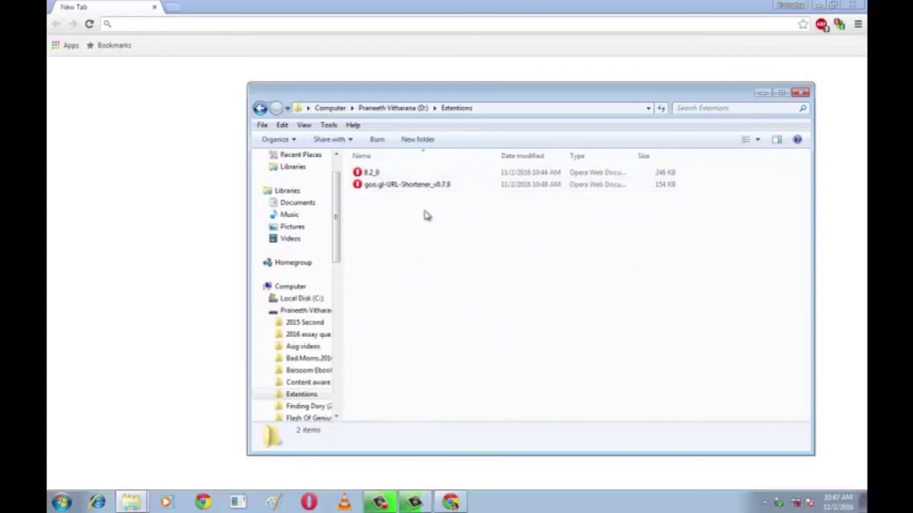
left_click_drag(329, 97, 373, 105)
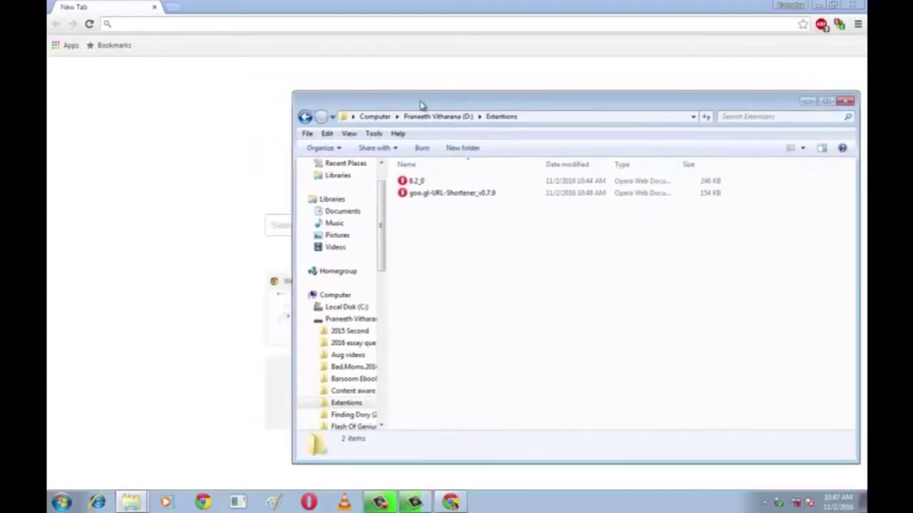
Go to Chrome's Extensions page through the settings and remove the LKTips extension.
left_click(857, 26)
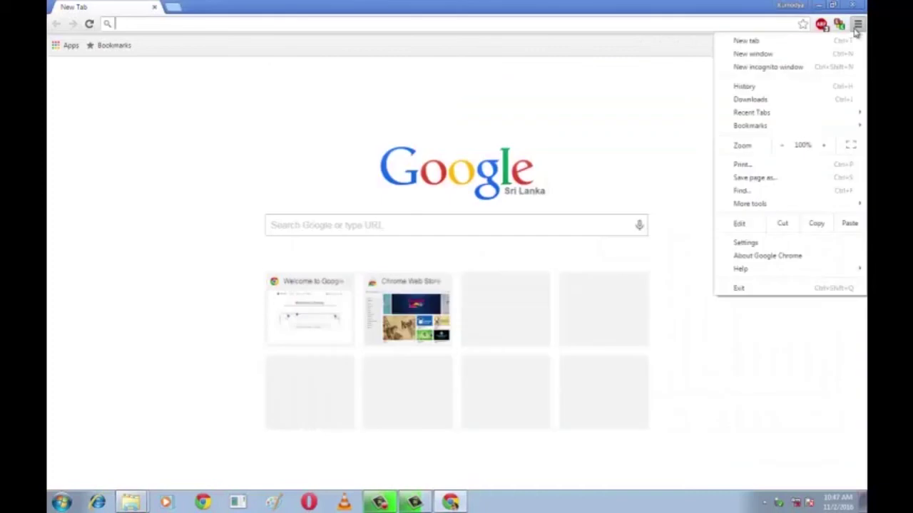
left_click(764, 245)
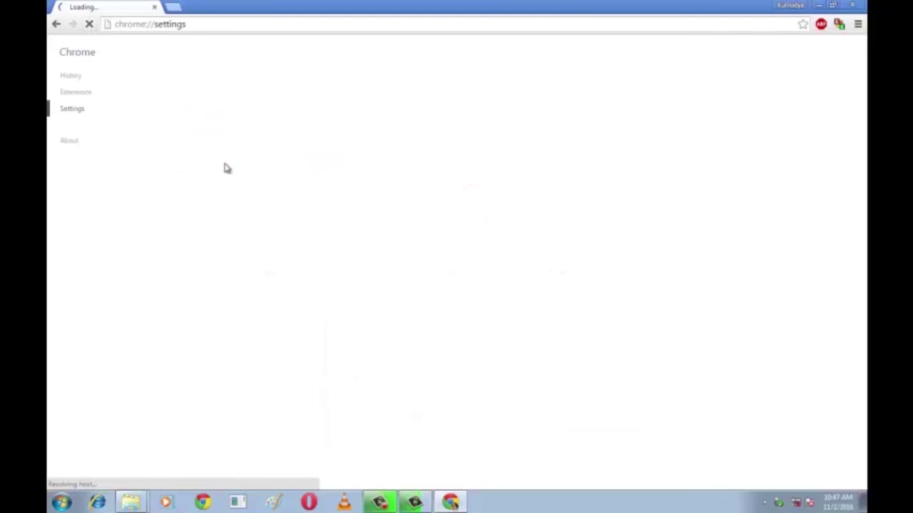
left_click(77, 92)
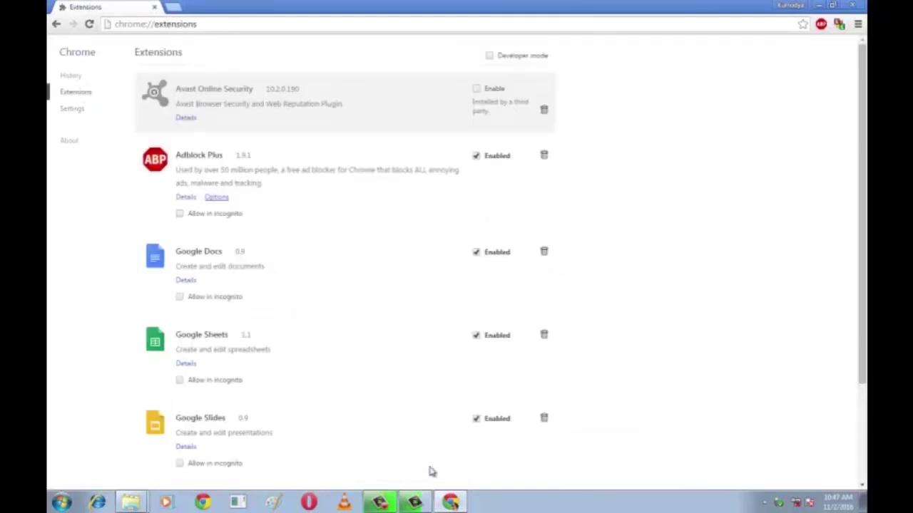
scroll(332, 400, "down", 2)
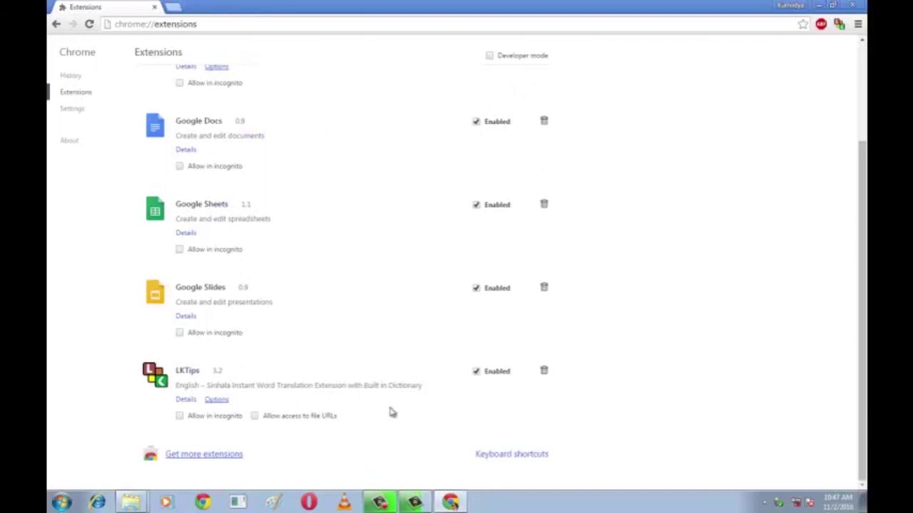
left_click(544, 371)
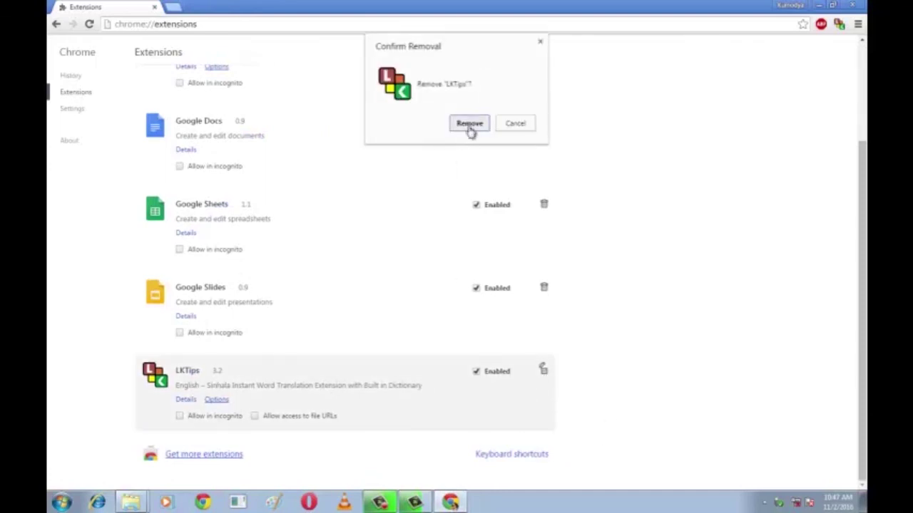
left_click(469, 127)
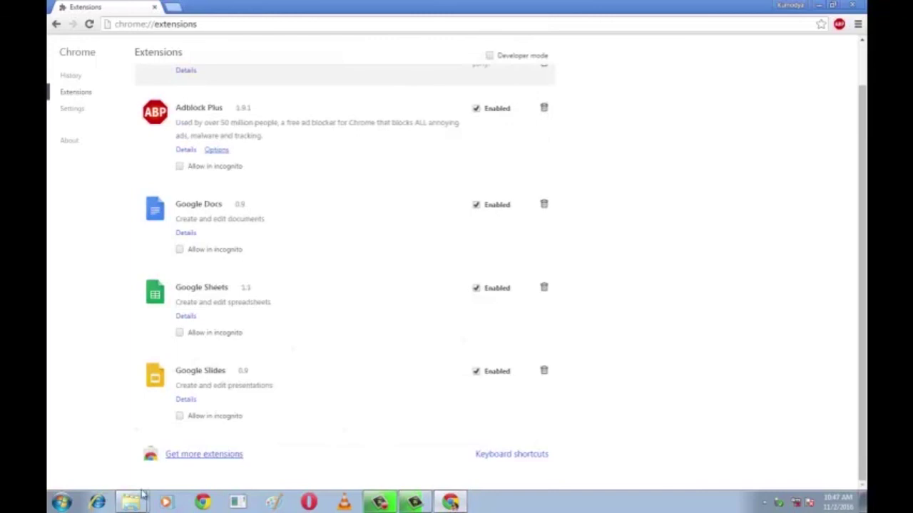
Install the 8.2_0 file from the Extentions folder on Chrome's Extensions page and confirm adding Wikiwand: Wikipedia Modernized.
mouse_move(130, 502)
left_click(125, 475)
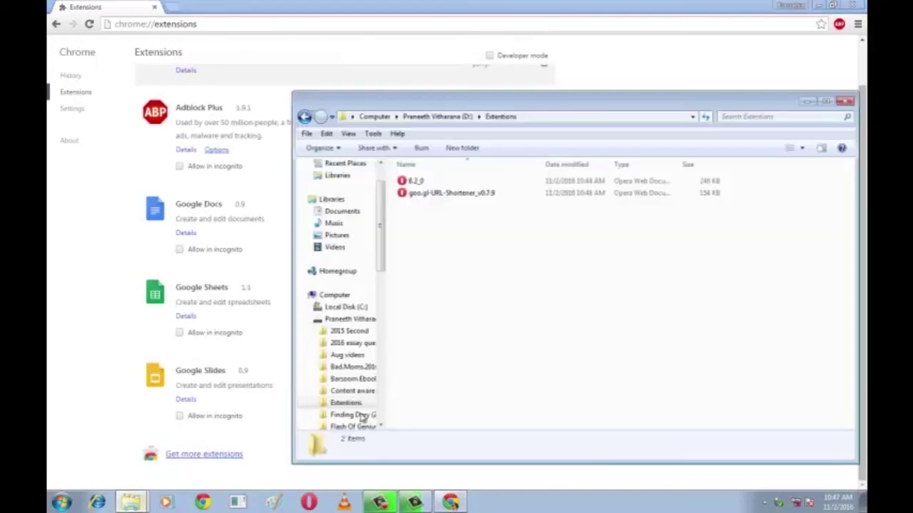
left_click(419, 184)
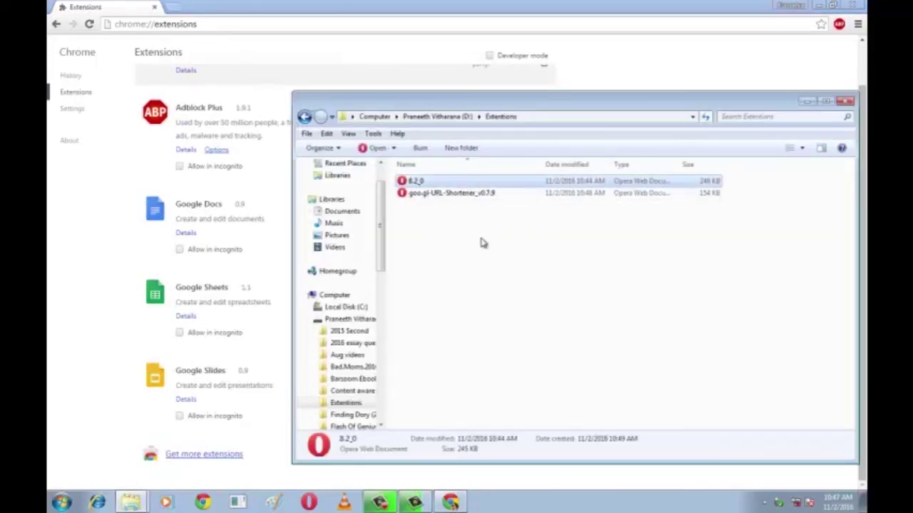
left_click_drag(438, 183, 116, 279)
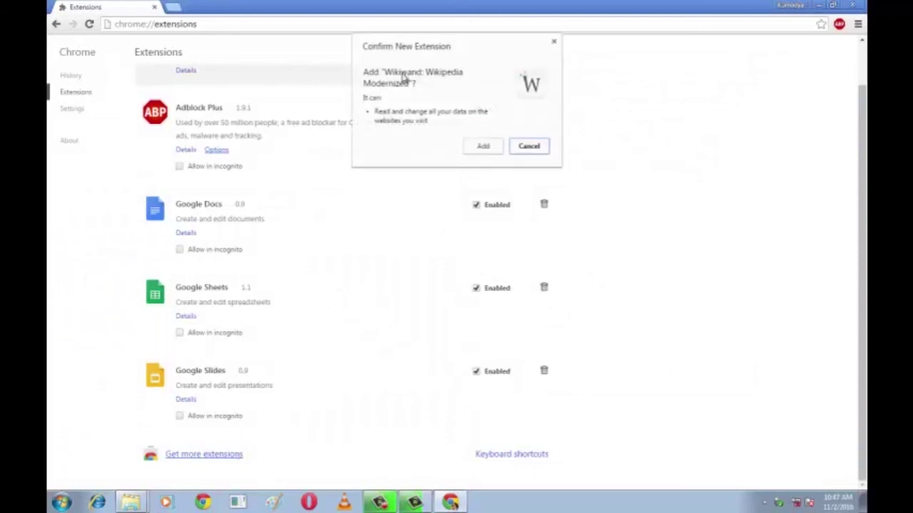
left_click(483, 147)
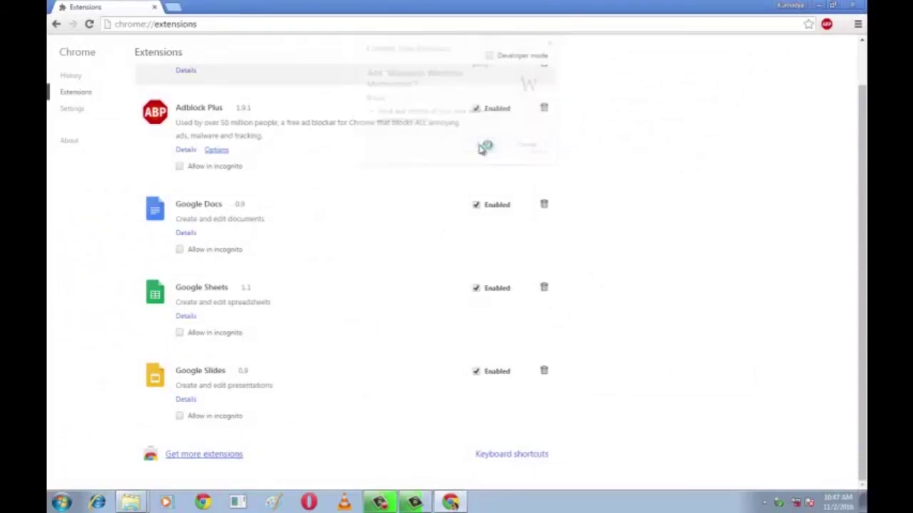